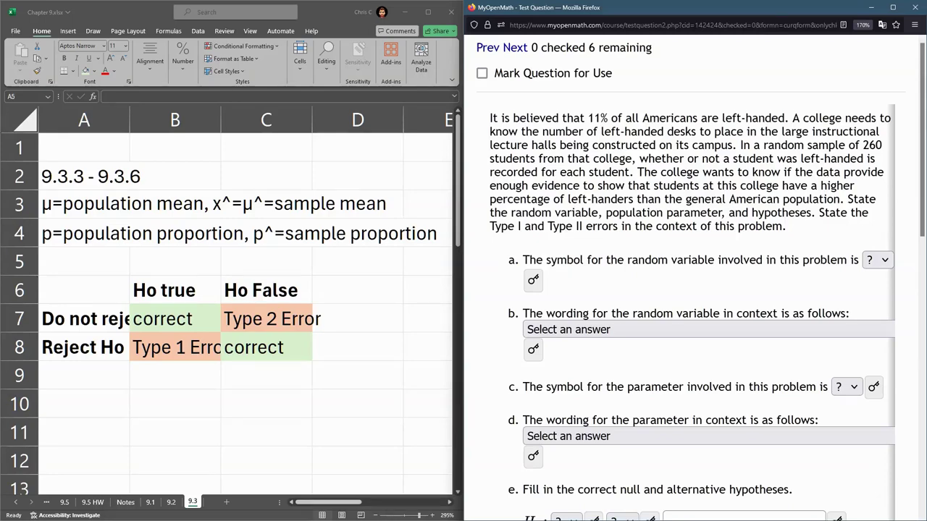
- Look over the question's parts and the Excel notes on mean and proportion symbols and the Type 1 and Type 2 error table
drag(544, 314, 698, 314)
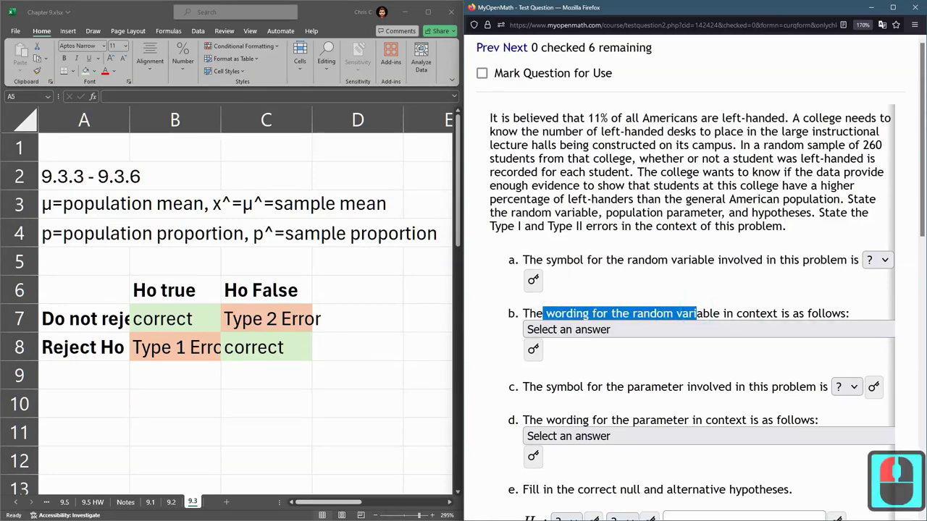
scroll(695, 311, down, 2)
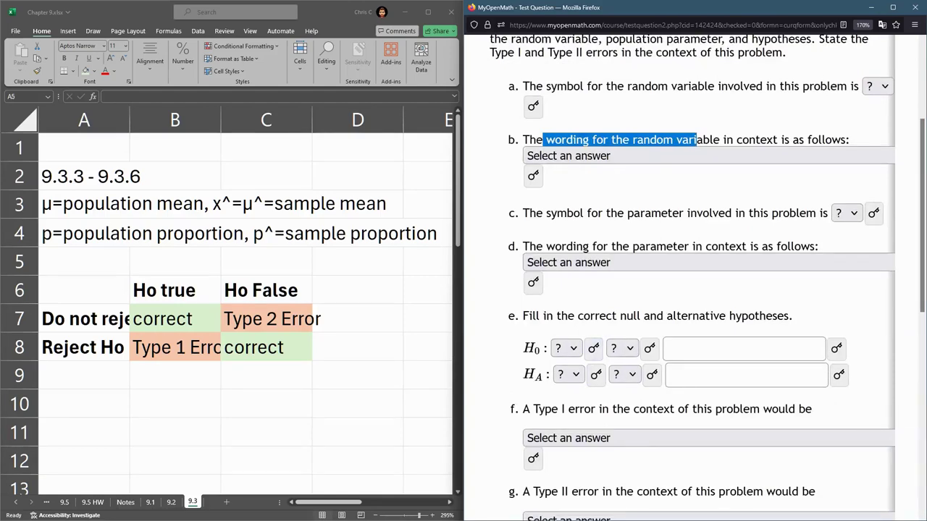
scroll(695, 289, down, 1)
scroll(696, 290, up, 3)
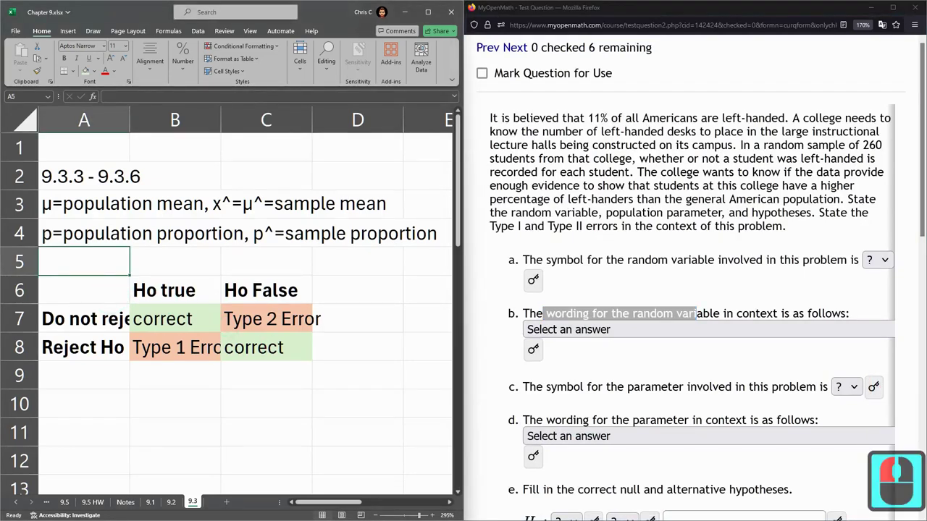
drag(101, 289, 290, 355)
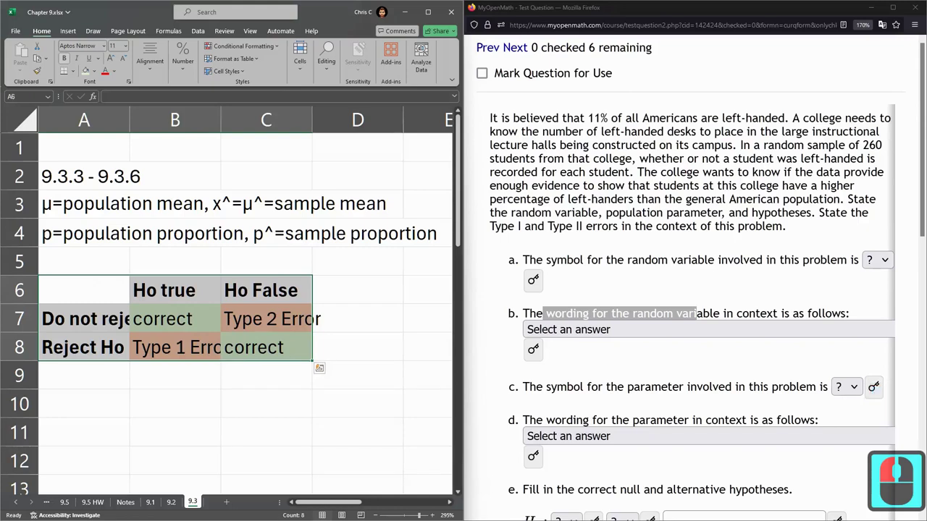
drag(80, 204, 79, 233)
double_click(84, 261)
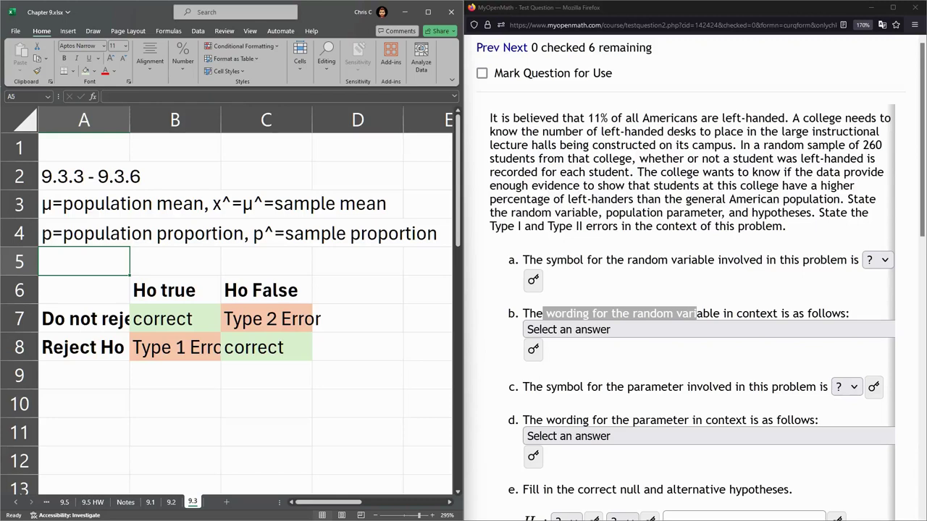
- Read the left-handed students problem for the claimed percentage, the sample size and the claim the college wants to test
click(588, 117)
drag(588, 117, 788, 117)
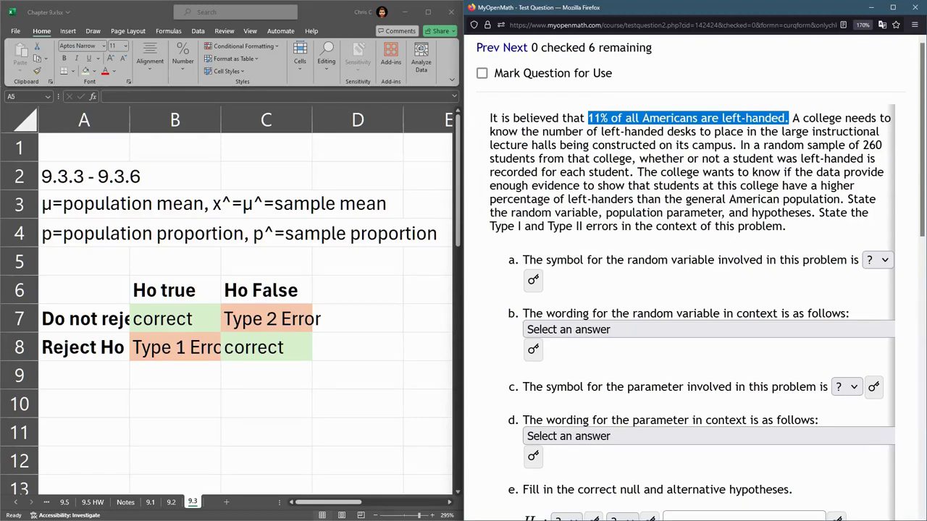
click(588, 117)
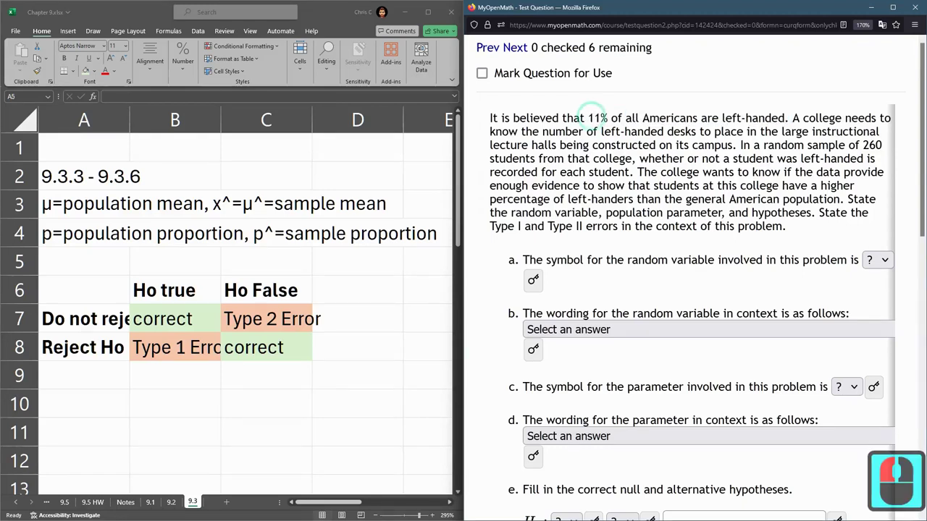
drag(588, 117, 609, 118)
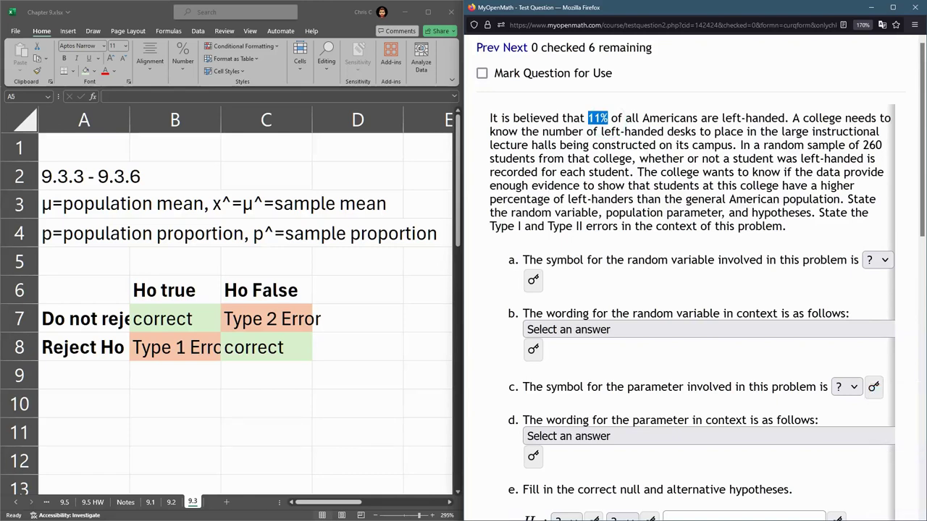
drag(790, 118, 738, 145)
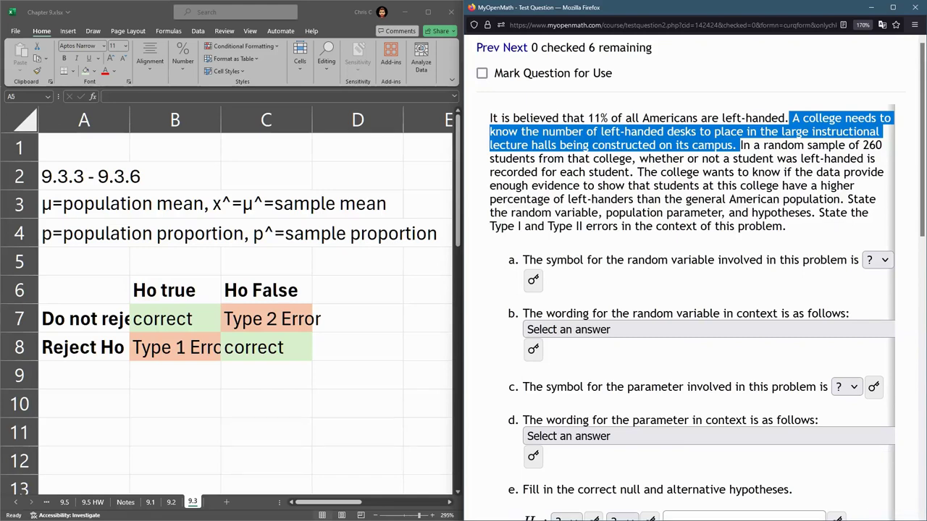
double_click(872, 145)
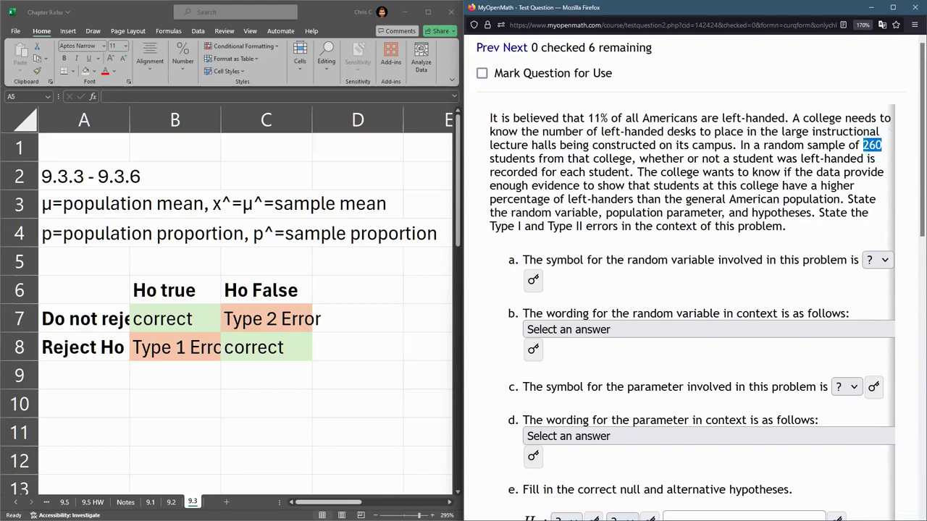
drag(740, 185, 633, 200)
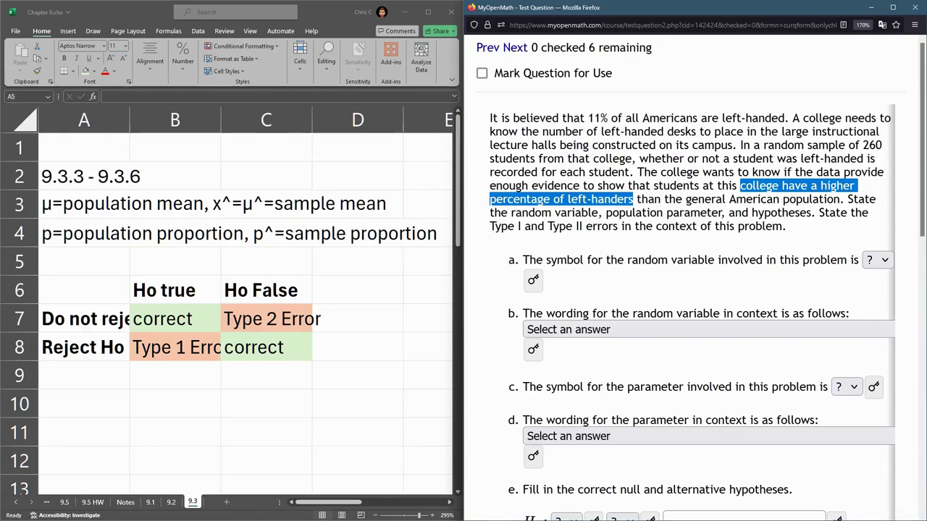
- Answer part a by choosing p̂ as the symbol for the random variable
scroll(693, 290, down, 3)
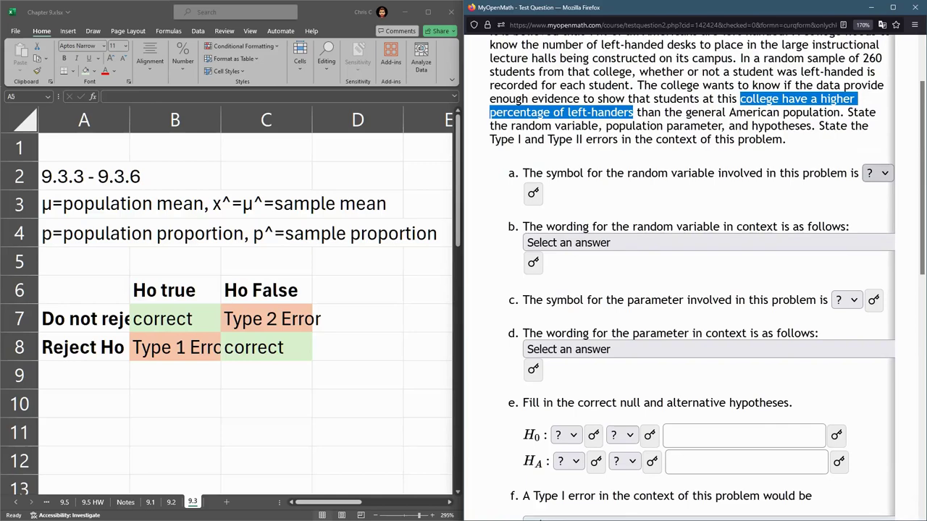
click(876, 173)
click(817, 172)
scroll(817, 173, up, 2)
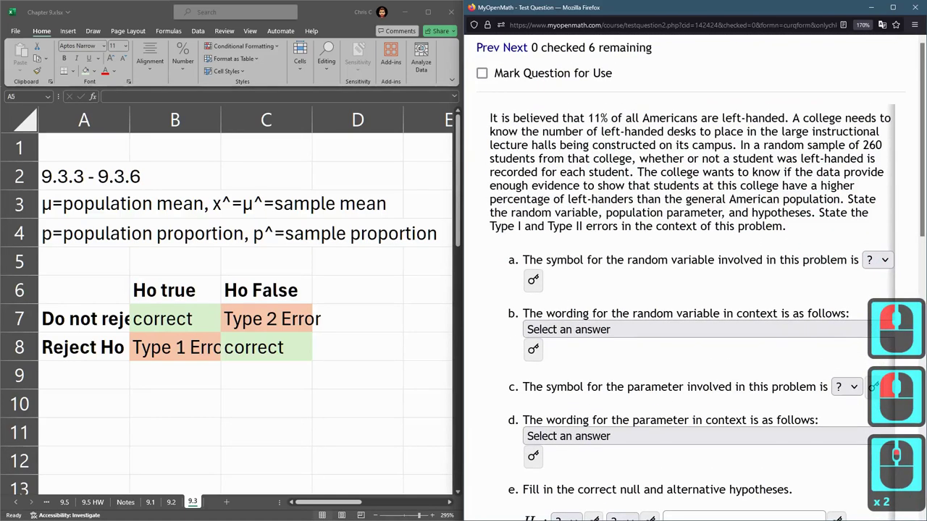
drag(588, 118, 612, 118)
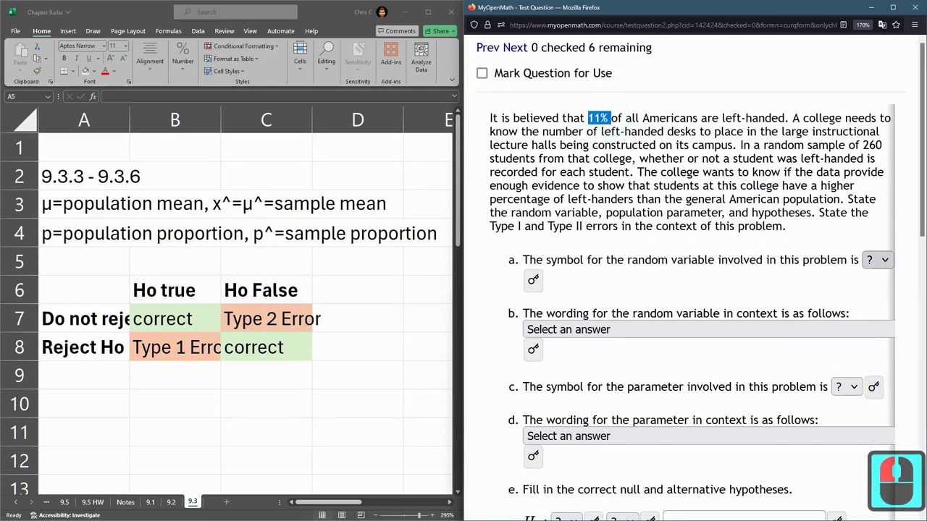
click(876, 260)
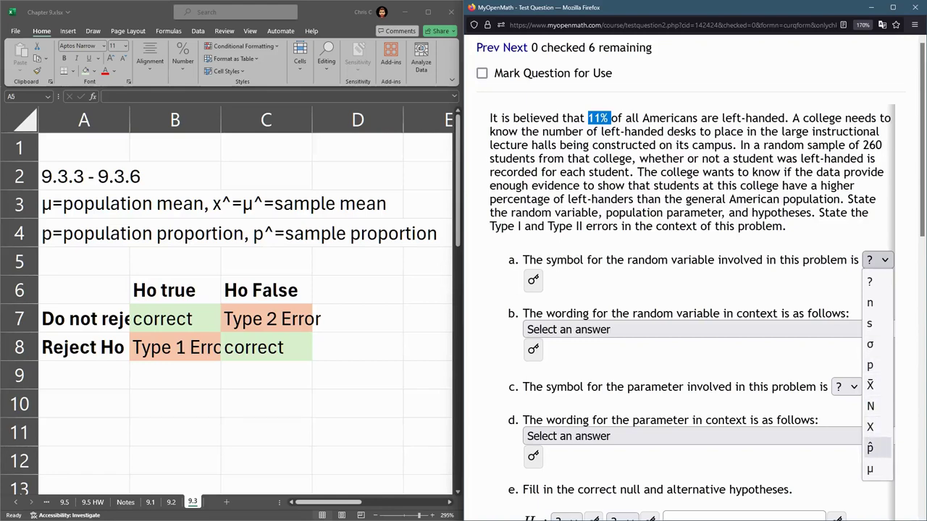
click(869, 448)
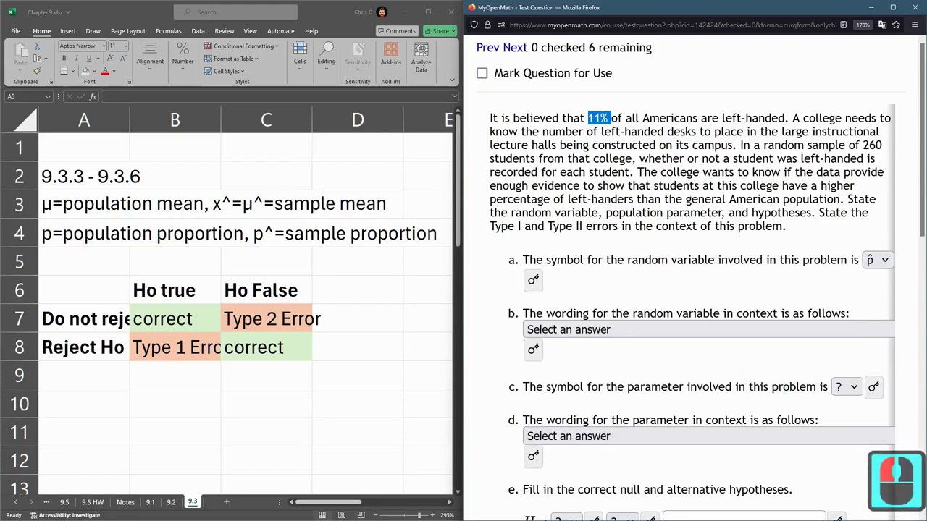
- Answer part c by choosing p as the symbol for the parameter
drag(546, 260, 838, 260)
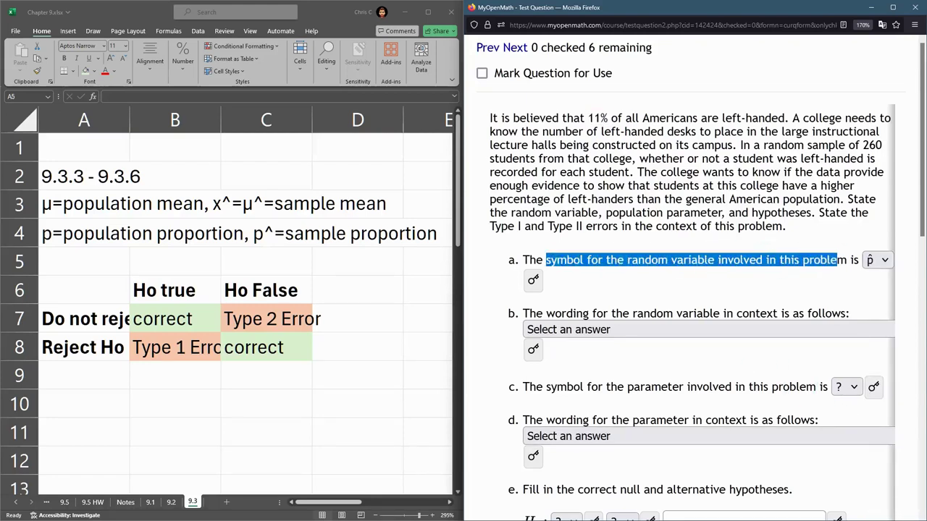
drag(546, 386, 816, 387)
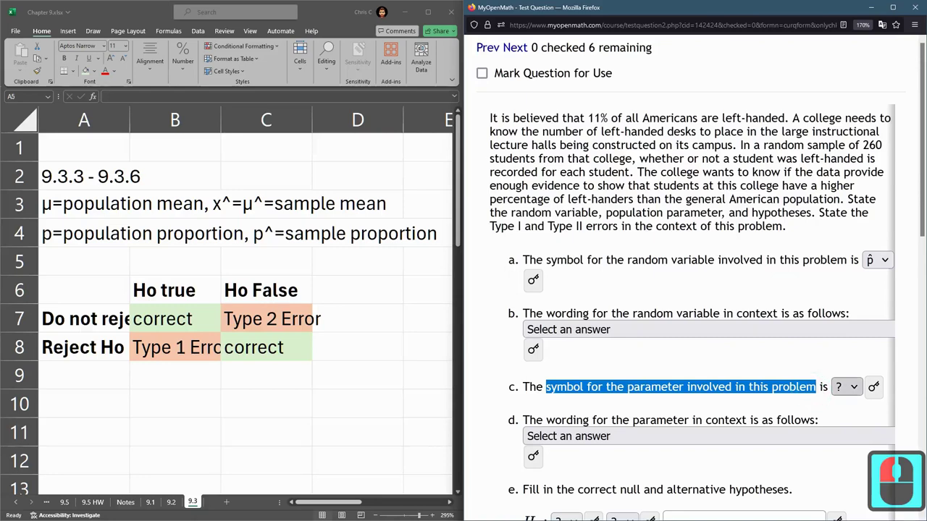
click(846, 388)
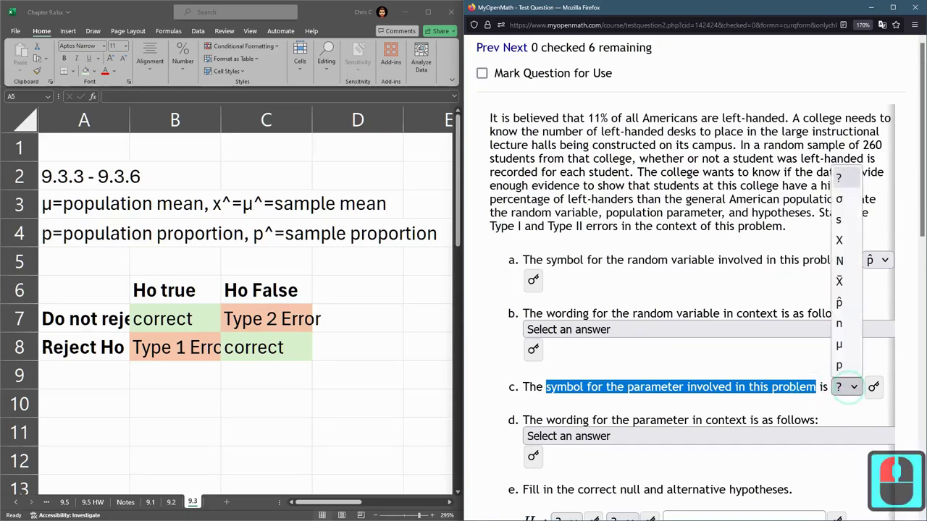
click(840, 366)
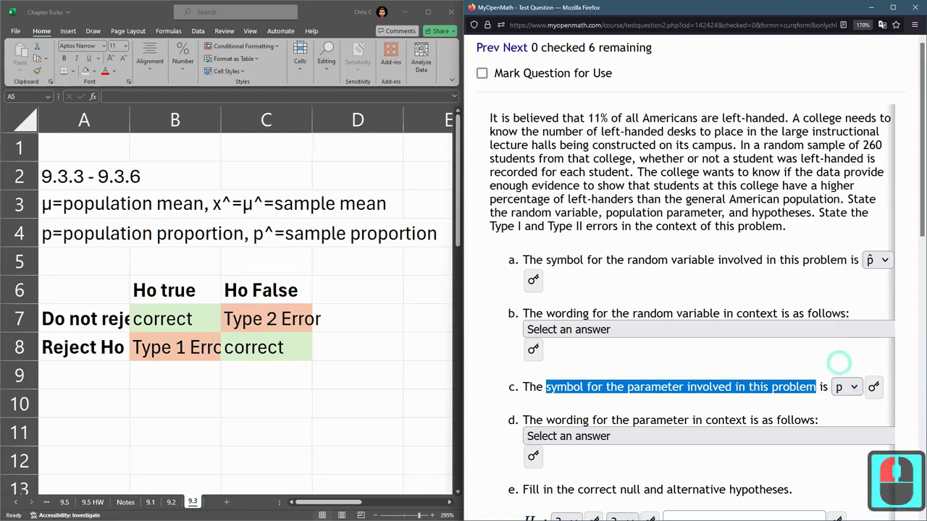
- For part b, choose "The percentage of 260 randomly selected students from that college that are left-handed." as the random variable's wording
drag(536, 314, 852, 315)
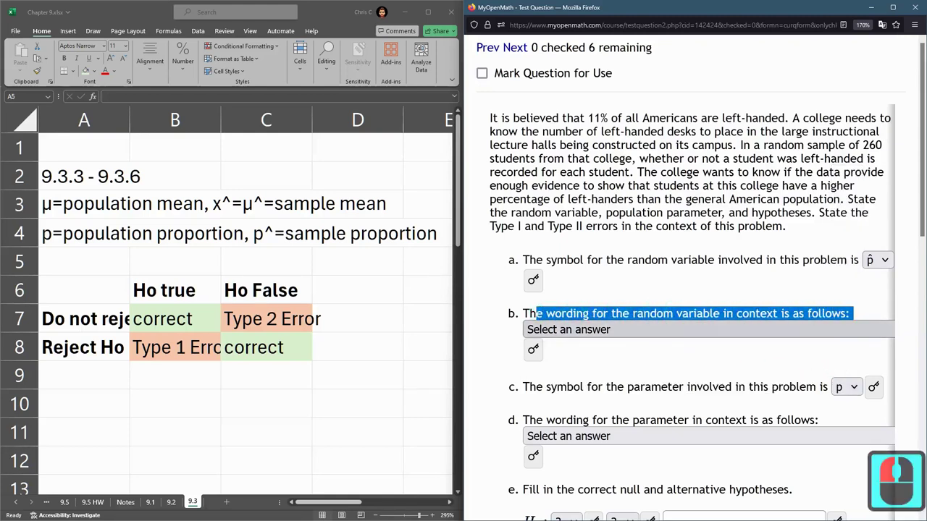
drag(567, 260, 830, 261)
drag(743, 145, 636, 173)
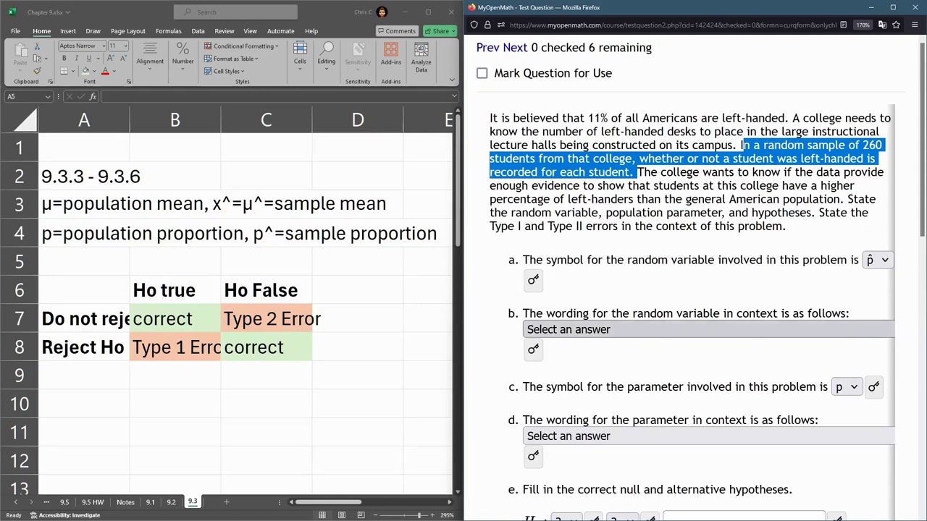
click(678, 330)
key(Up)
key(Up)
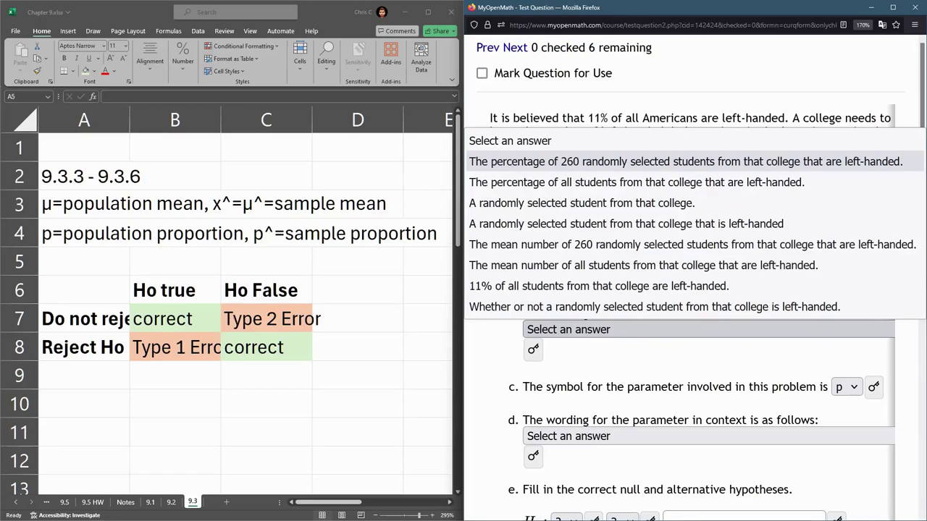
click(769, 161)
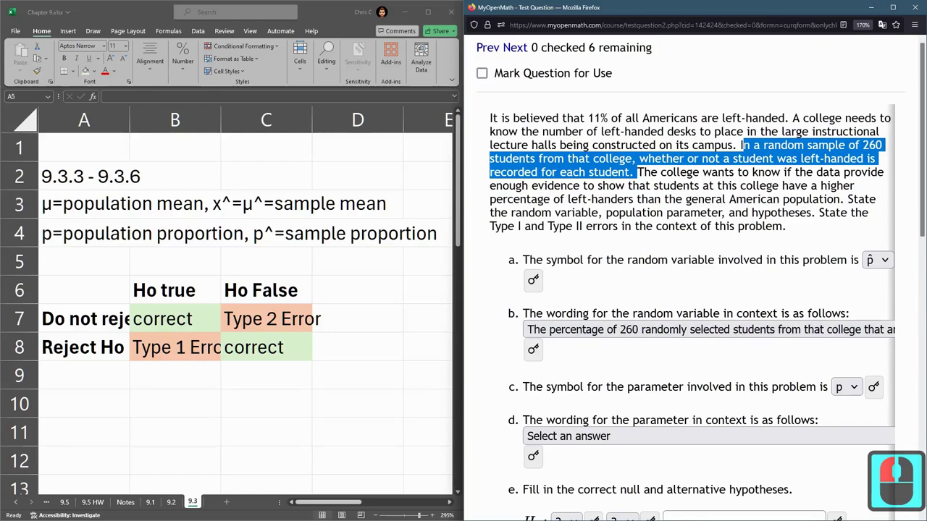
- For part d, choose "The percentage of all students from that college that are left-handed." as the parameter's wording
drag(570, 313, 786, 313)
click(551, 382)
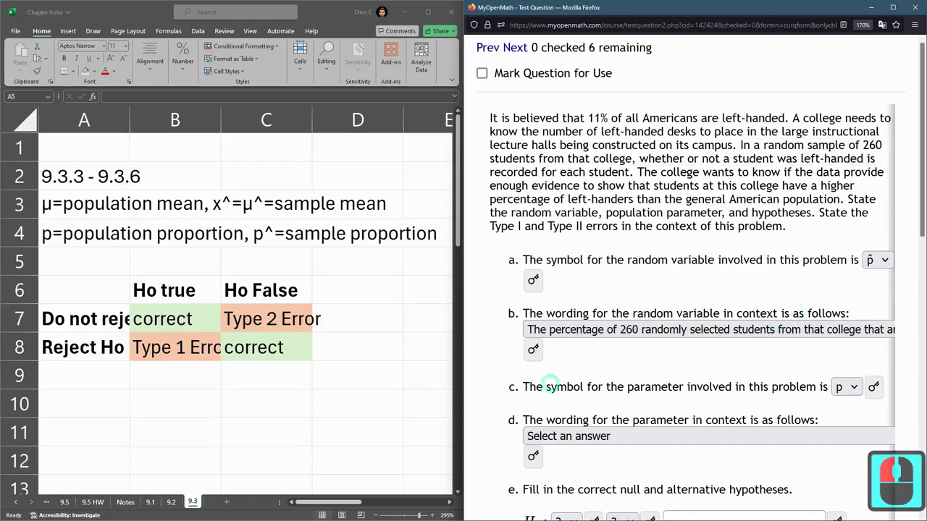
click(618, 395)
drag(562, 420, 788, 420)
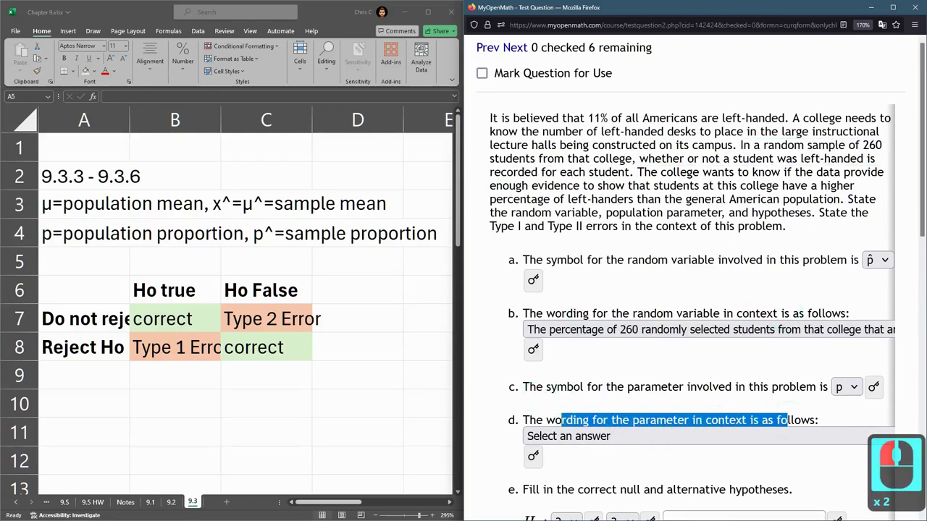
scroll(788, 420, down, 2)
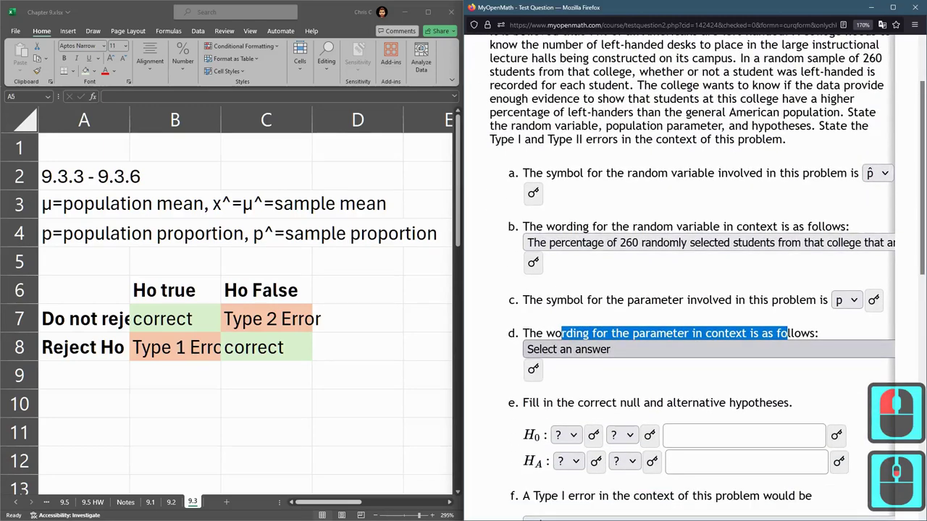
click(569, 349)
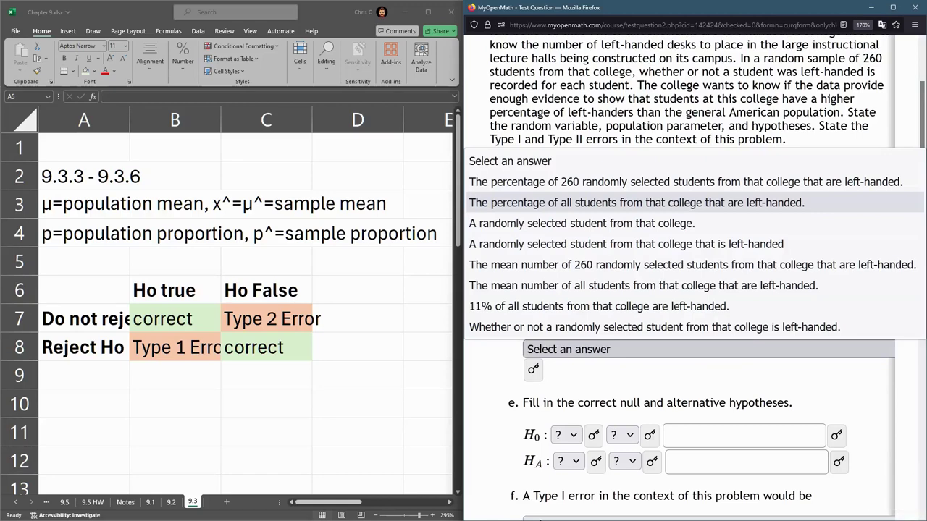
click(804, 202)
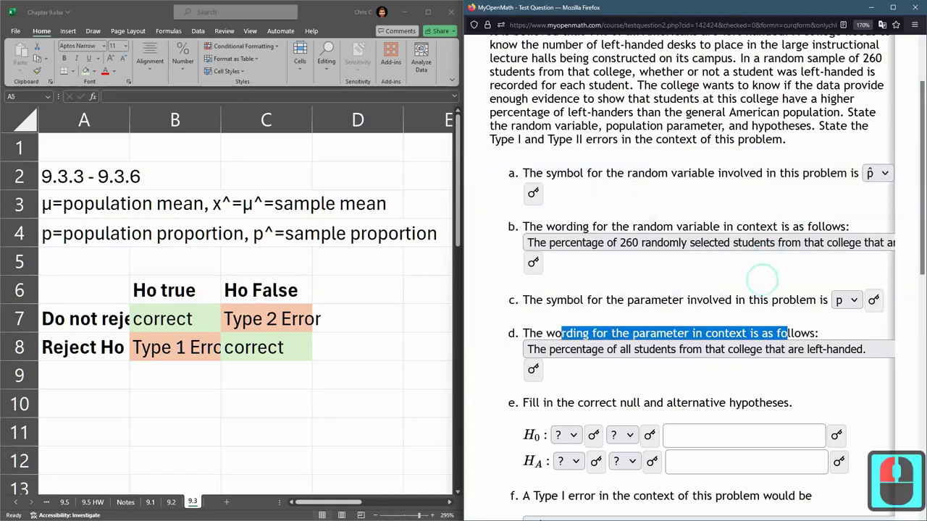
- Compare the wording questions in parts b and d, and check the part e hypotheses against the problem's claimed percentage
drag(547, 227, 778, 227)
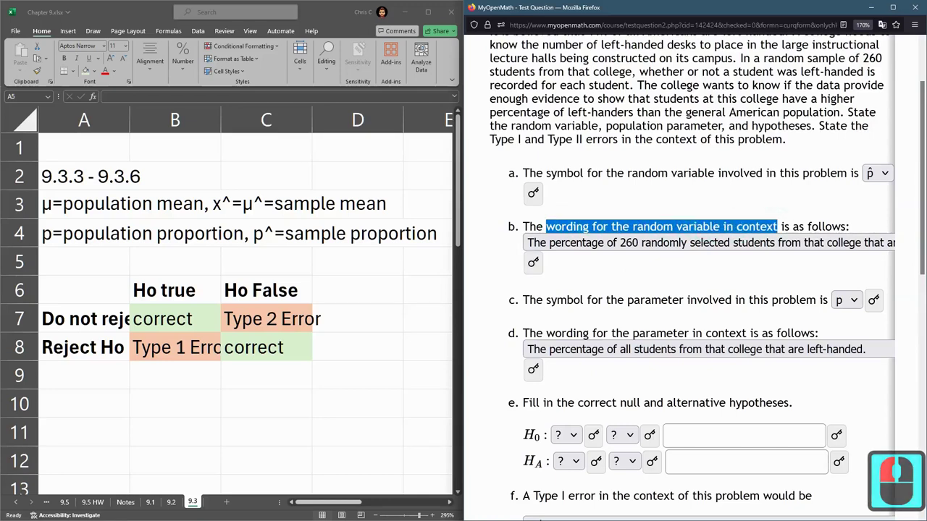
drag(561, 334, 744, 333)
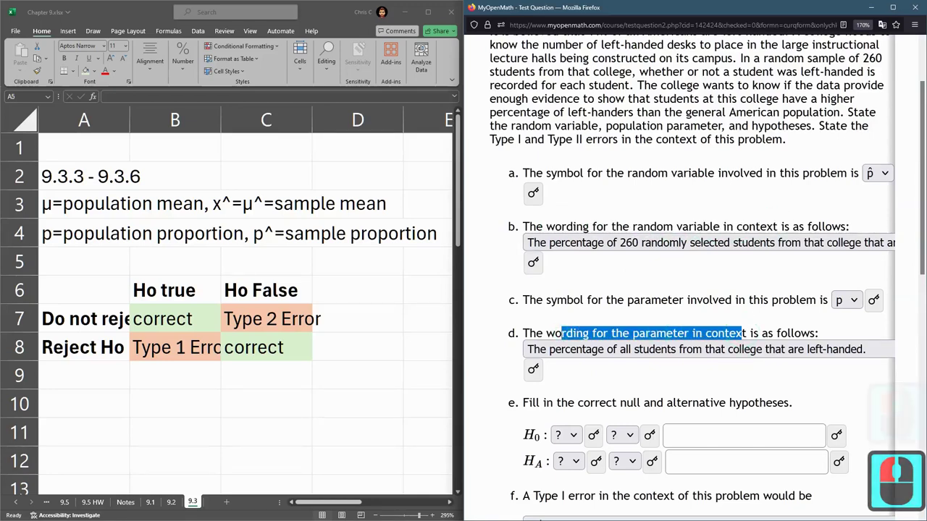
click(651, 334)
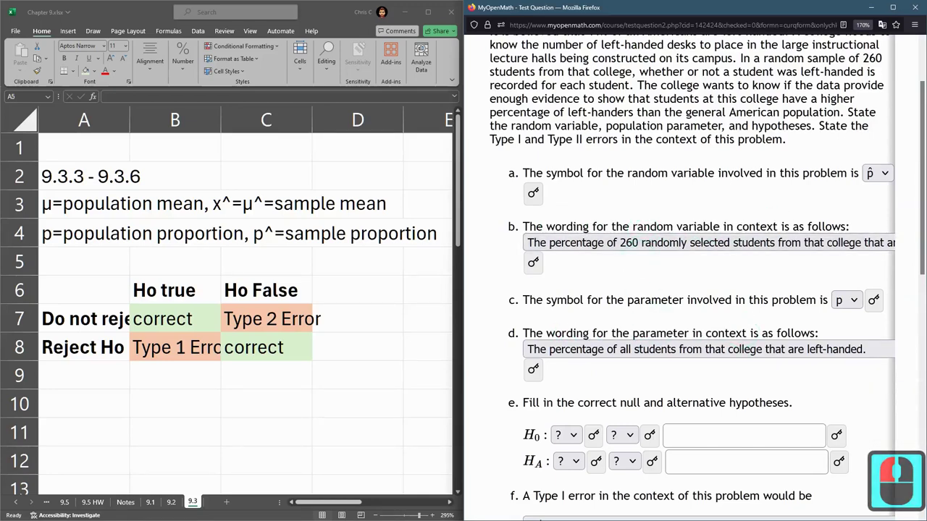
click(653, 330)
scroll(623, 340, down, 2)
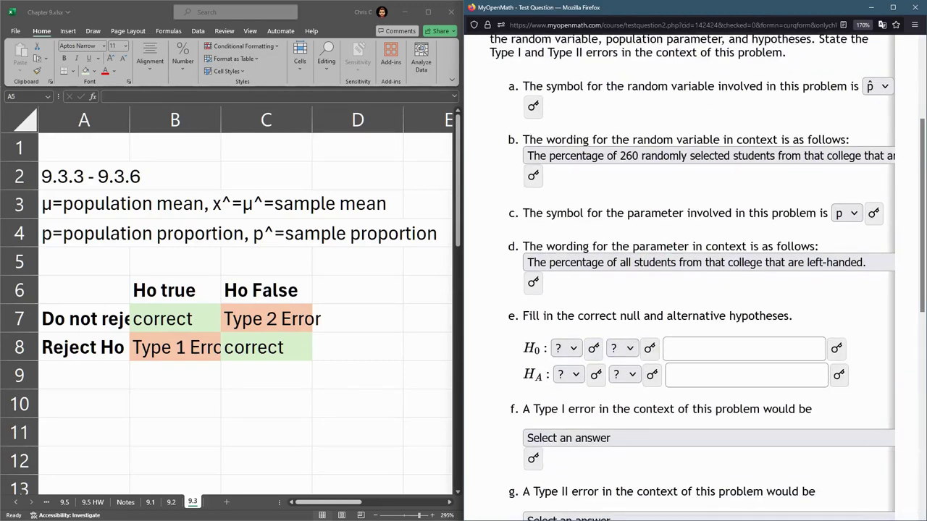
scroll(623, 348, up, 2)
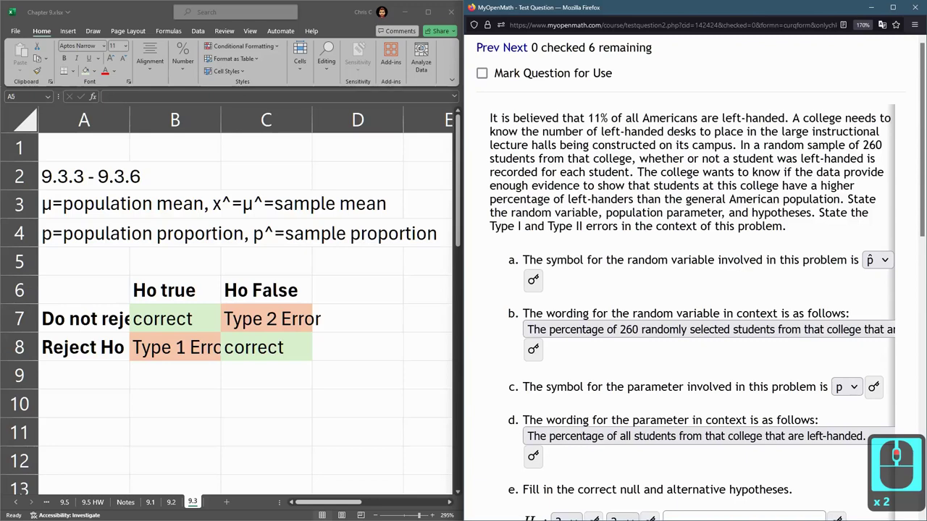
double_click(594, 118)
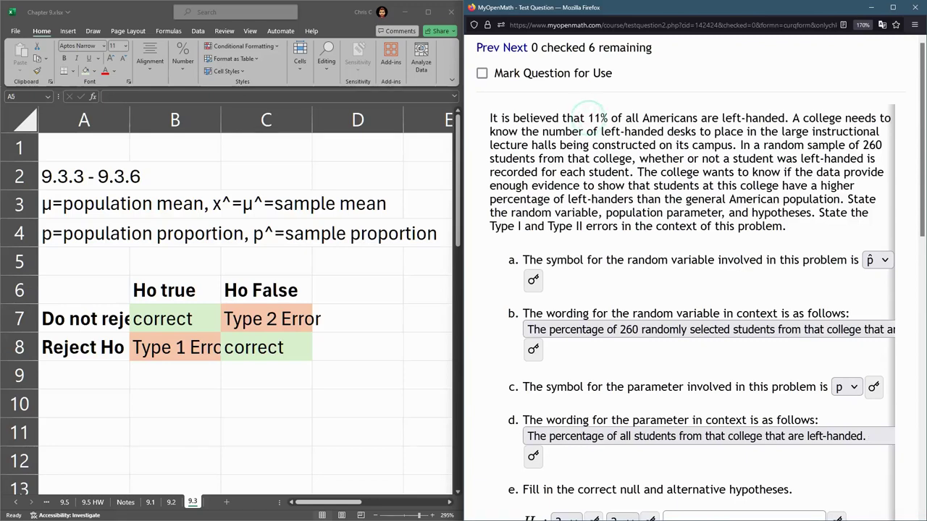
- In part e, choose p as the parameter symbol in both the null and alternative hypotheses
drag(588, 118, 608, 118)
drag(638, 173, 677, 199)
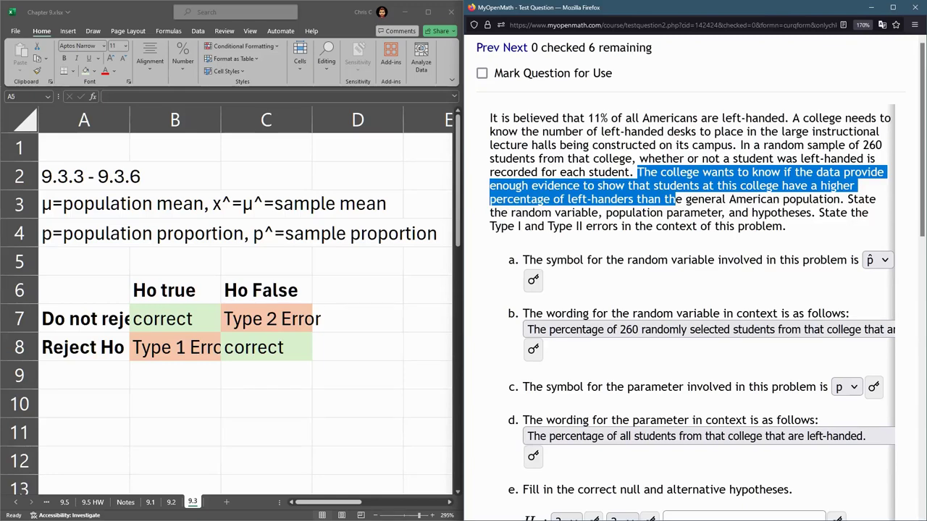
scroll(688, 275, down, 2)
click(567, 374)
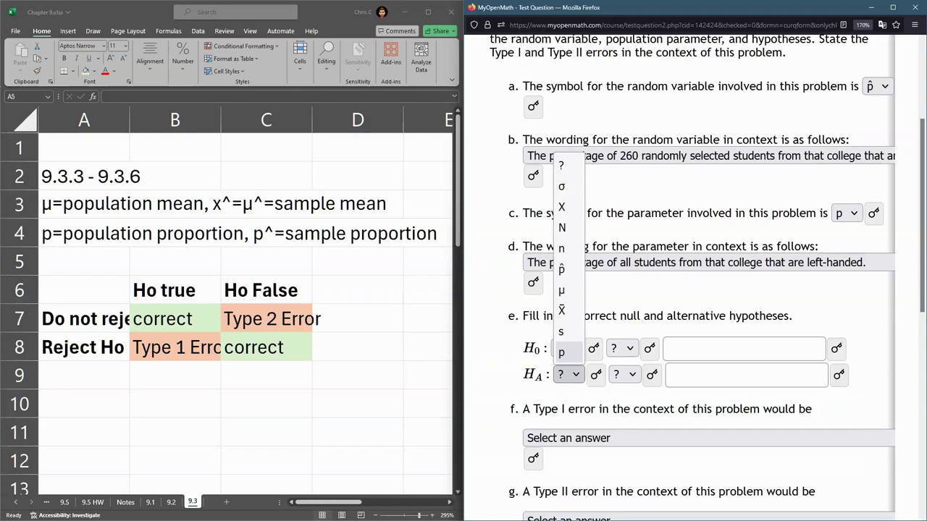
key(Up)
key(Up)
key(Up)
key(Up)
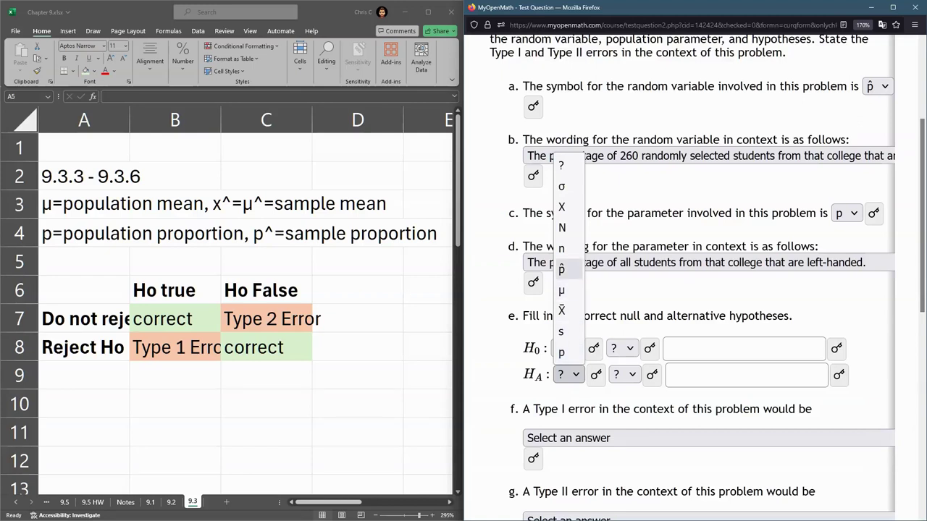
click(568, 371)
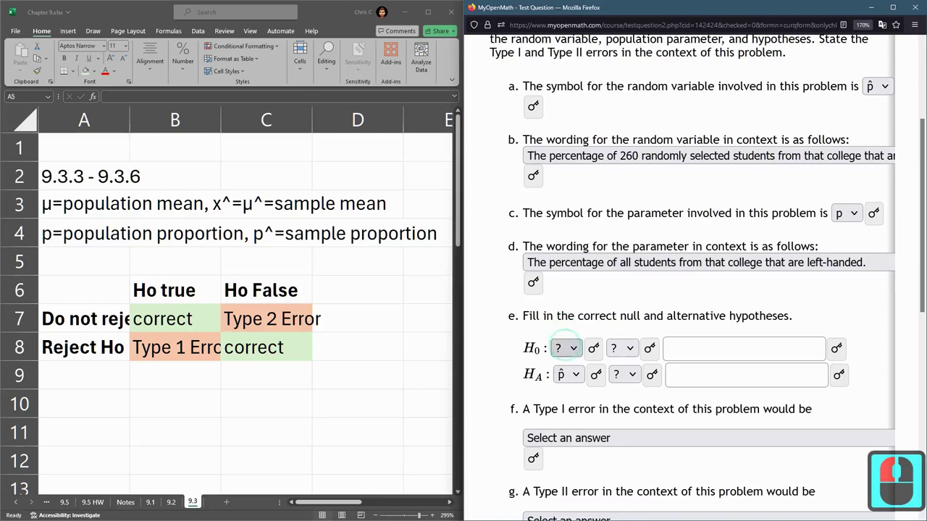
click(569, 371)
click(561, 352)
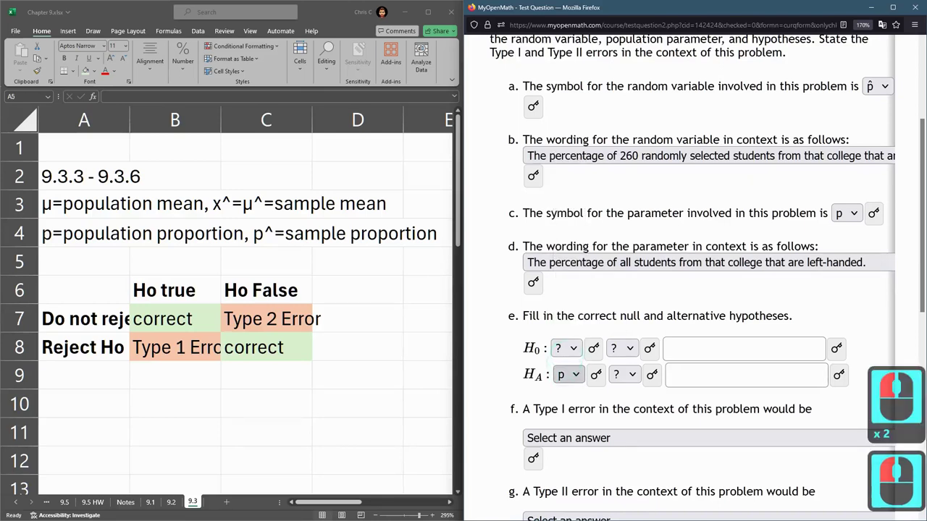
click(566, 348)
click(559, 265)
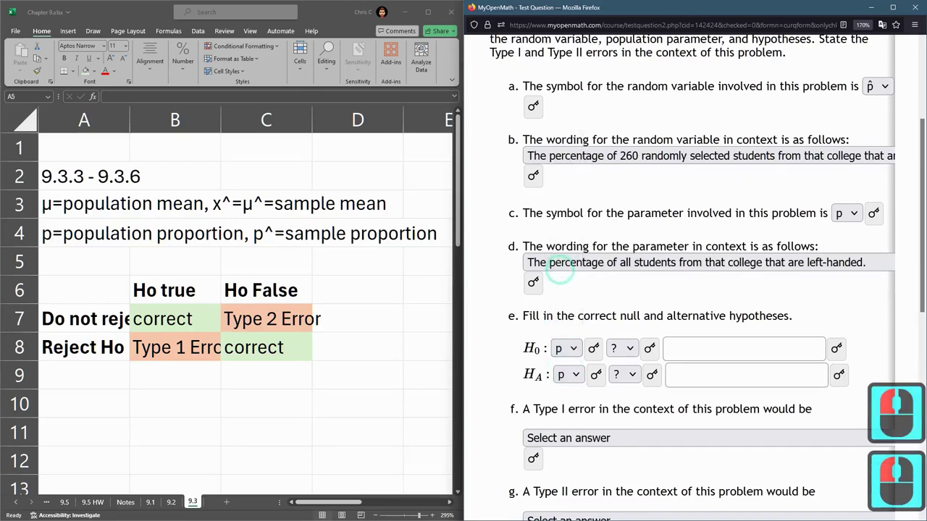
- Complete the alternative hypothesis in part e with the > sign and the value .11
click(624, 375)
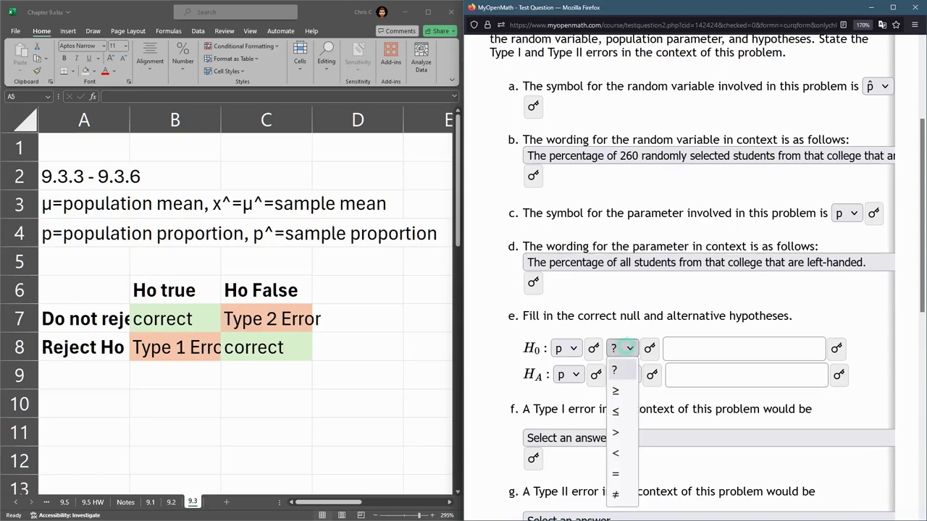
click(624, 374)
click(624, 374)
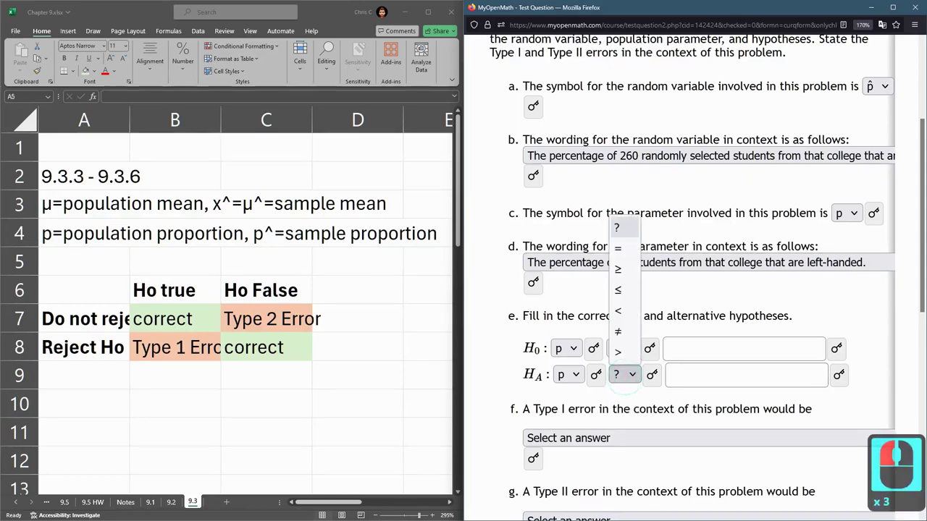
click(618, 353)
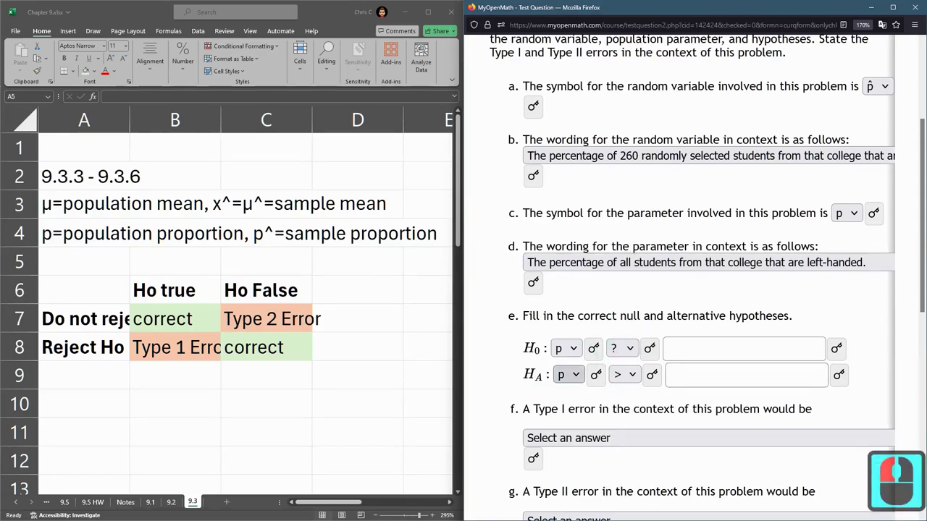
click(684, 372)
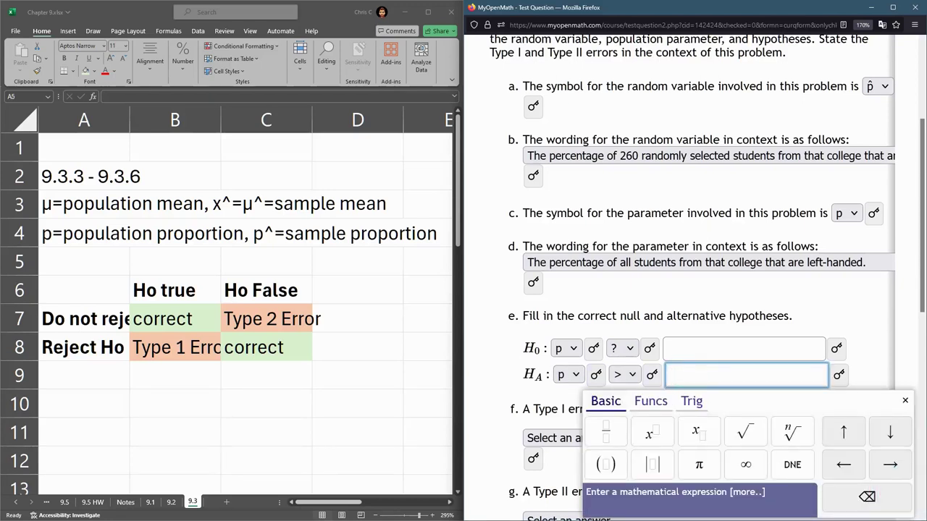
click(739, 313)
click(674, 374)
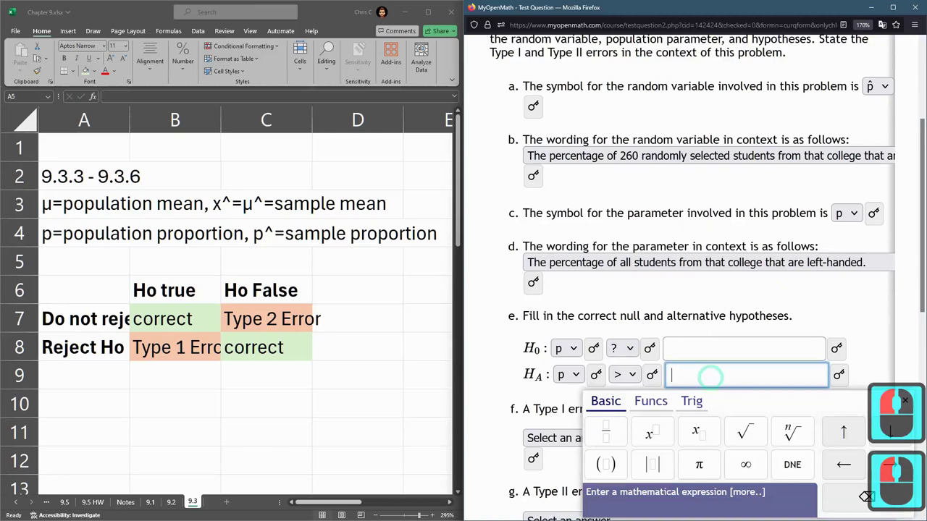
text(.11)
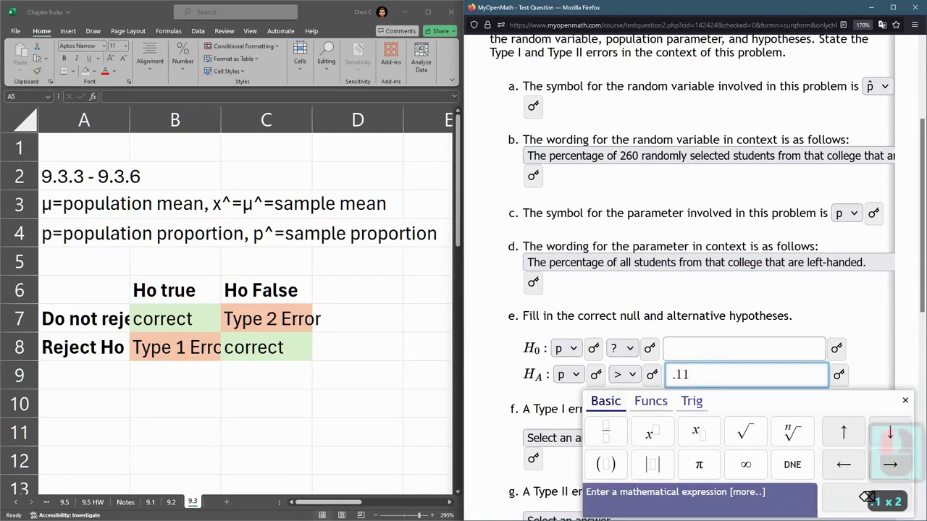
click(762, 300)
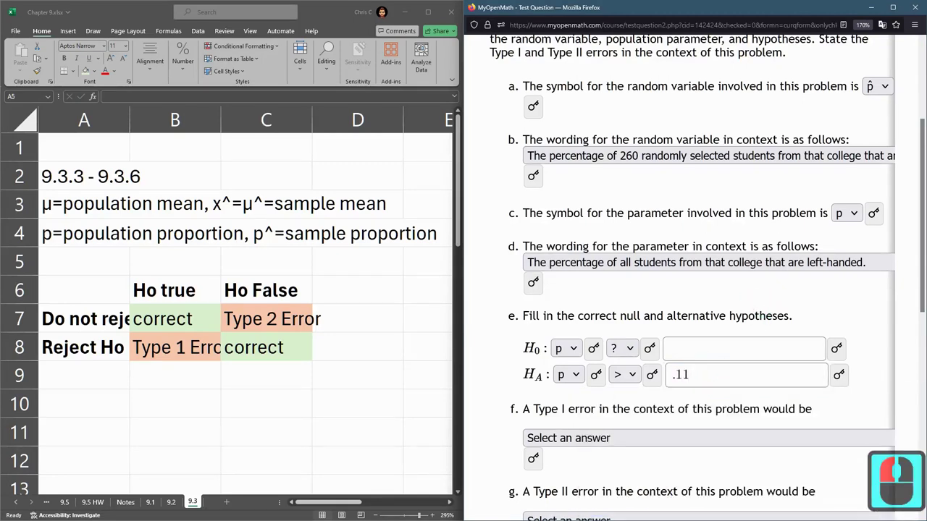
- Complete the null hypothesis in part e with the value .11 and the = sign
click(732, 347)
text(.11)
click(762, 289)
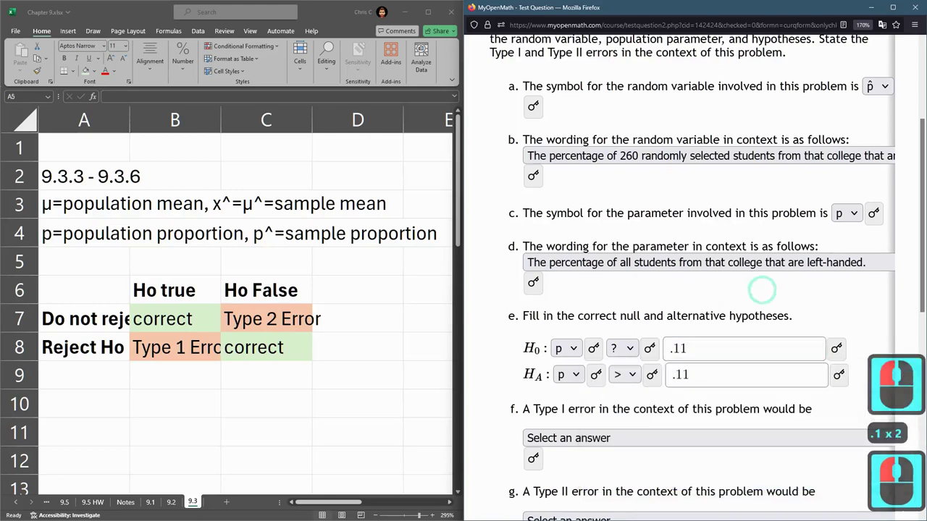
click(621, 348)
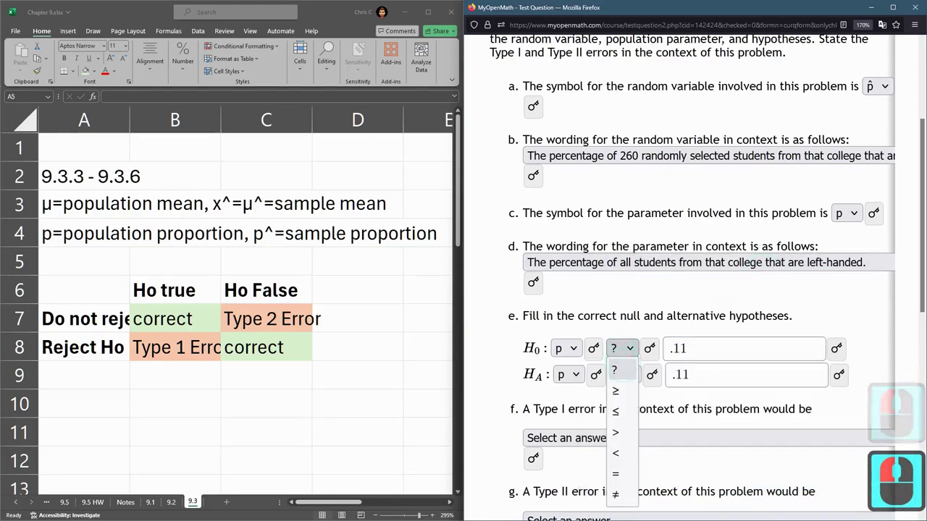
click(617, 474)
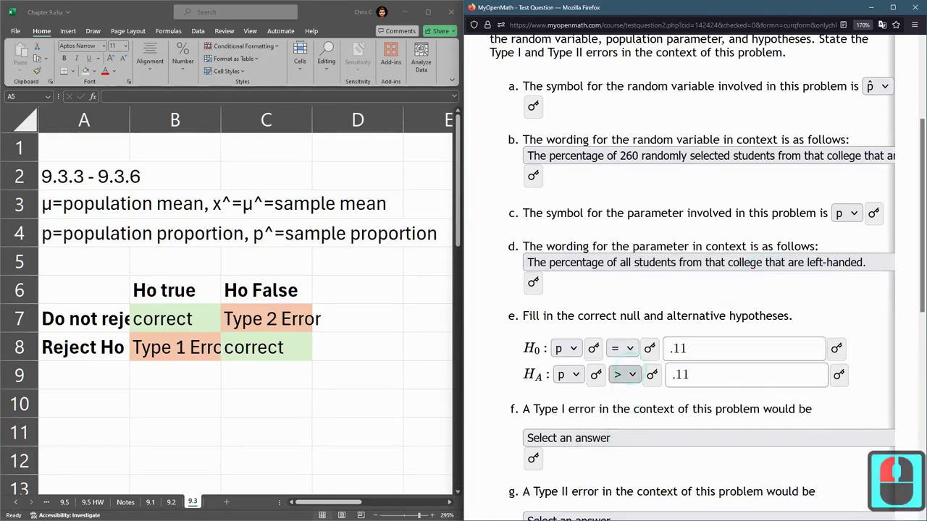
- Try ≤ as the null hypothesis sign, and return it to =
click(641, 438)
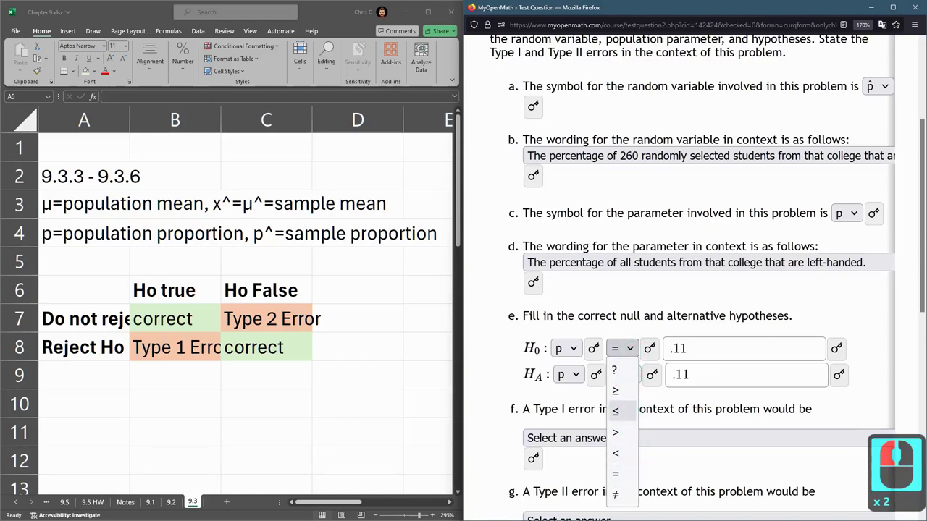
click(616, 411)
click(621, 348)
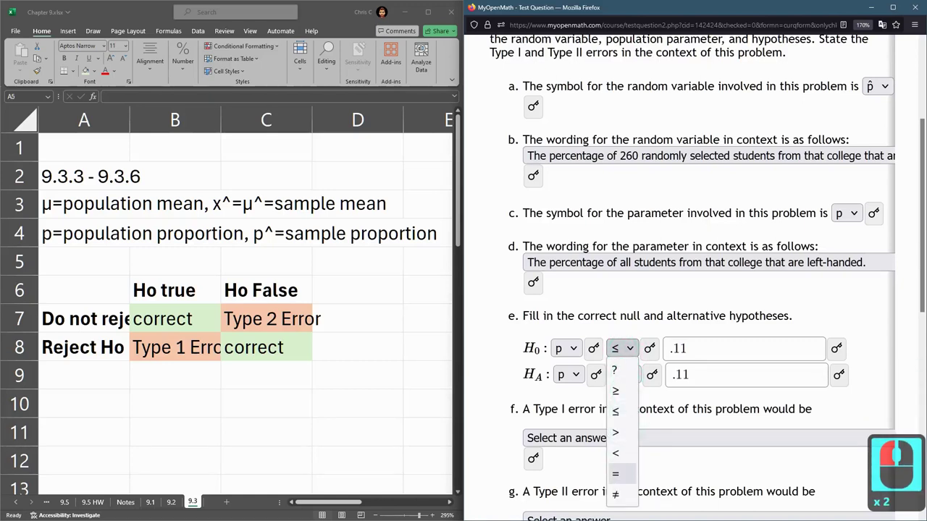
click(621, 475)
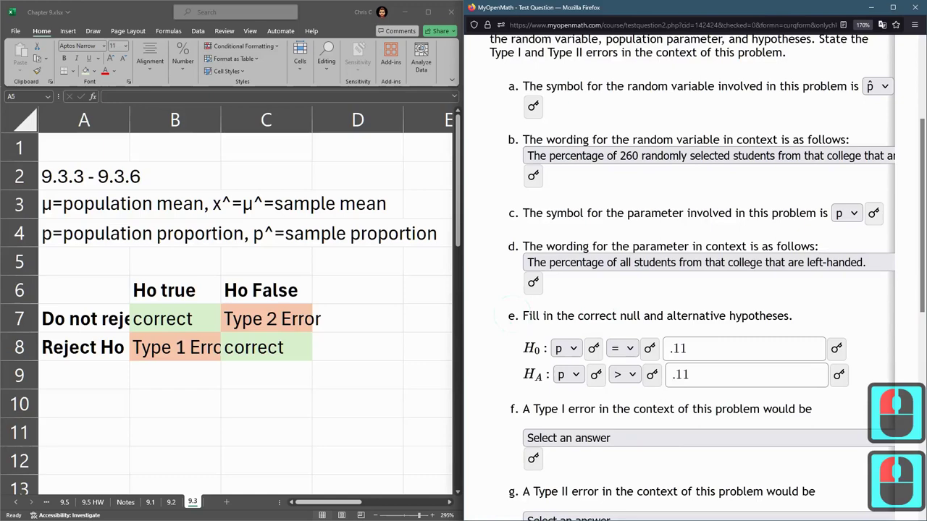
- Submit the answers to parts a through e for grading and review the marks
scroll(863, 314, down, 4)
click(507, 280)
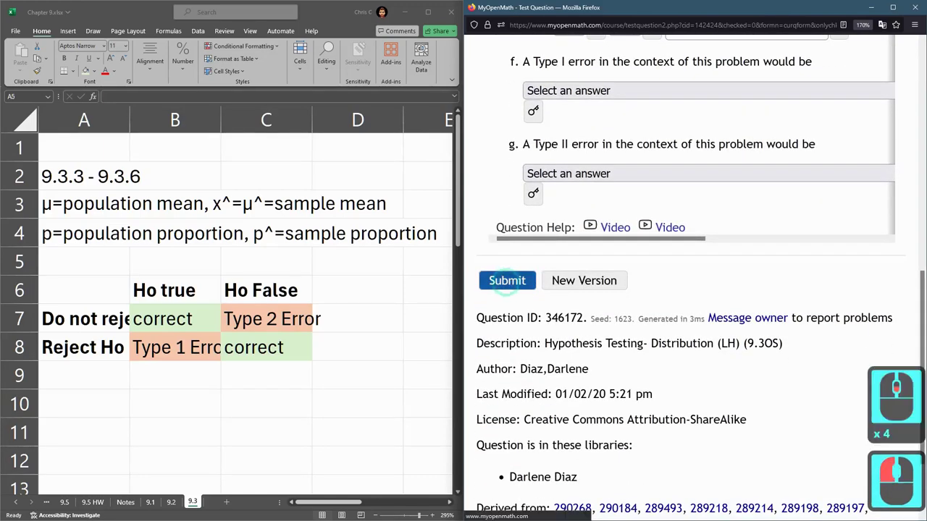
scroll(688, 290, down, 3)
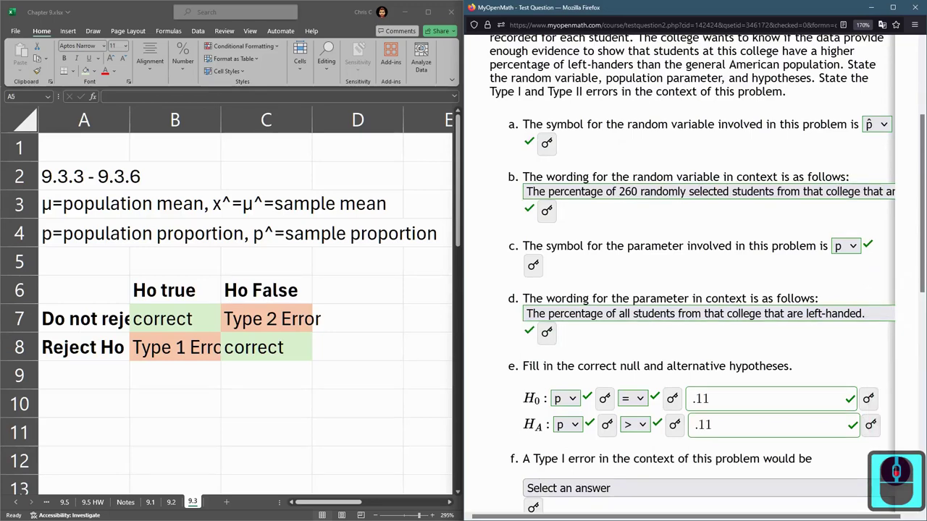
- Set the null hypothesis value to 11% and resubmit the question
double_click(701, 398)
text(11%)
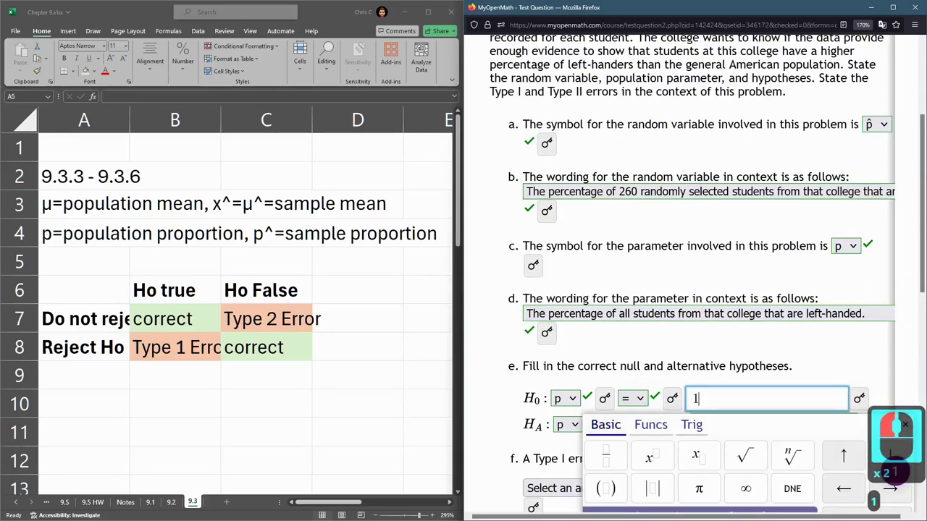
click(476, 340)
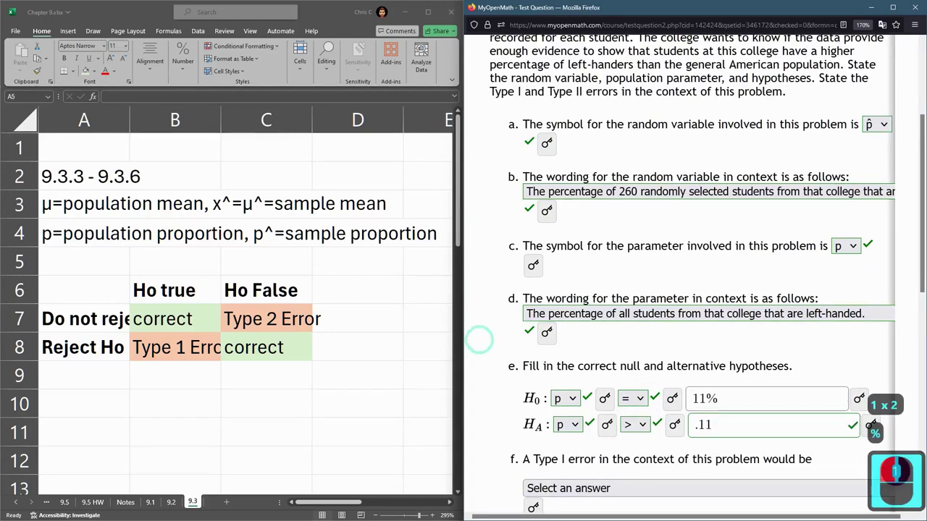
scroll(476, 340, down, 5)
scroll(694, 289, up, 10)
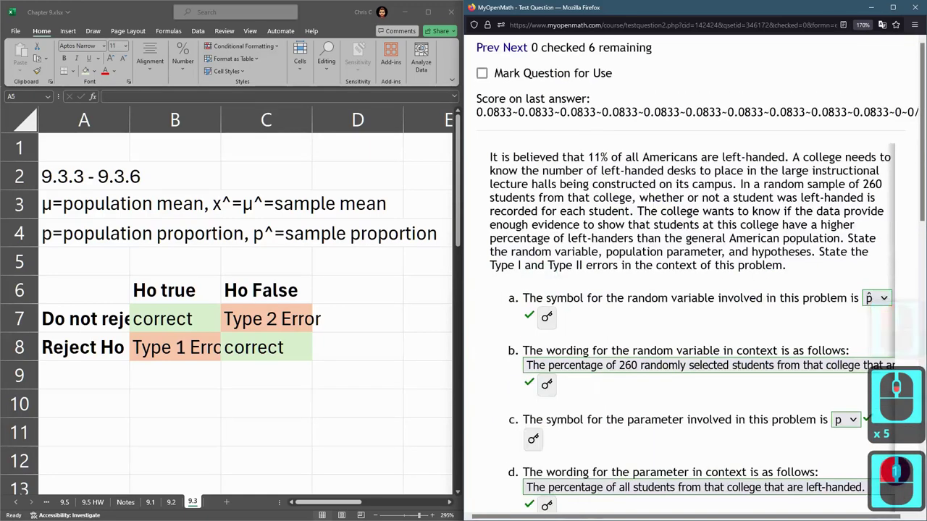
scroll(693, 290, down, 3)
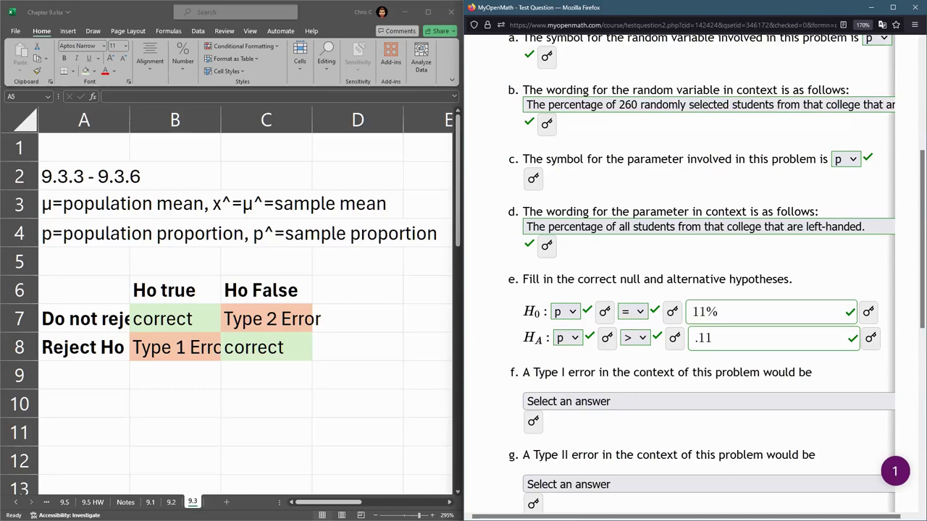
- Review the available symbol choices for the random variable in part a and the parameter in part c
scroll(694, 290, up, 2)
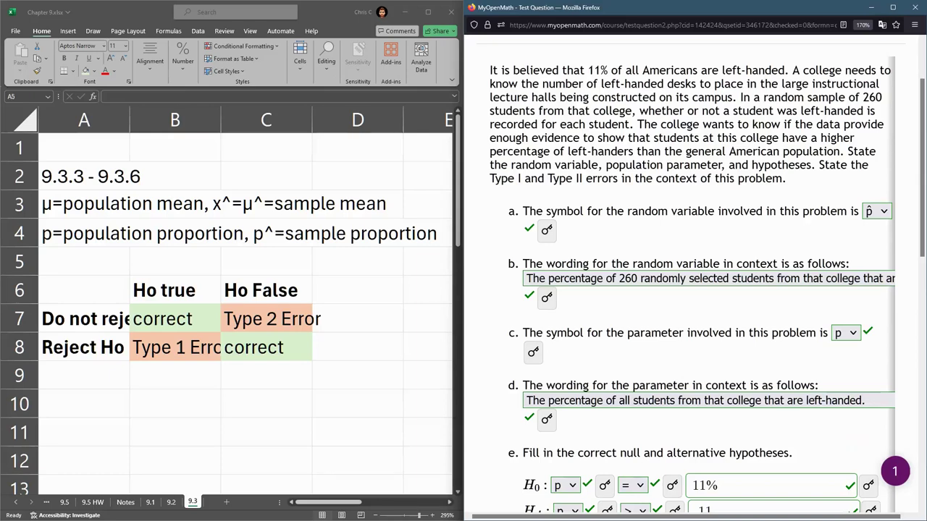
click(882, 210)
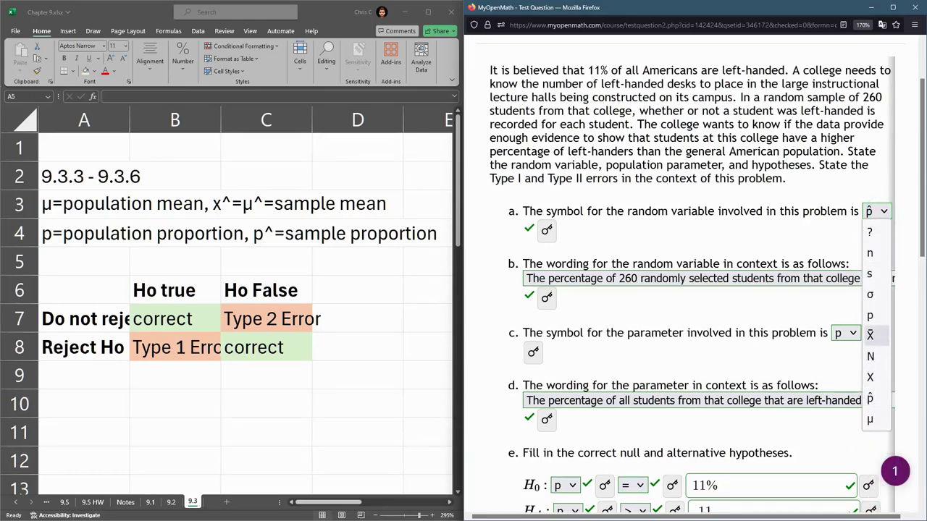
click(846, 333)
click(846, 333)
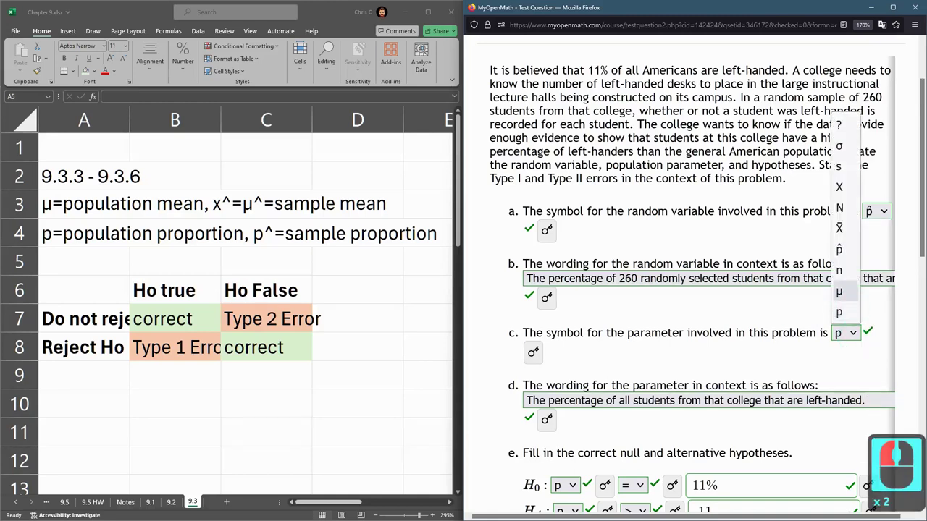
- For the Type I error question in part f, widen columns B and C of the Excel error table to fit their text
scroll(840, 290, down, 4)
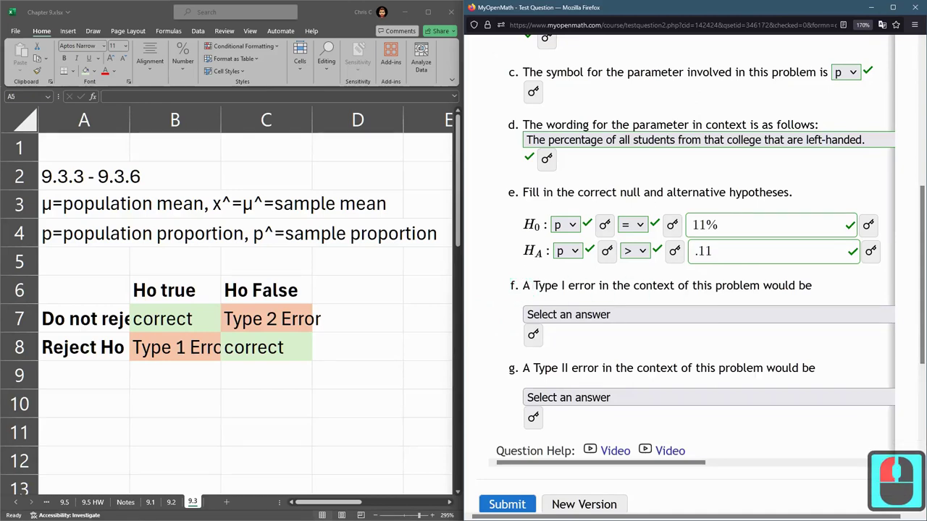
drag(515, 285, 816, 286)
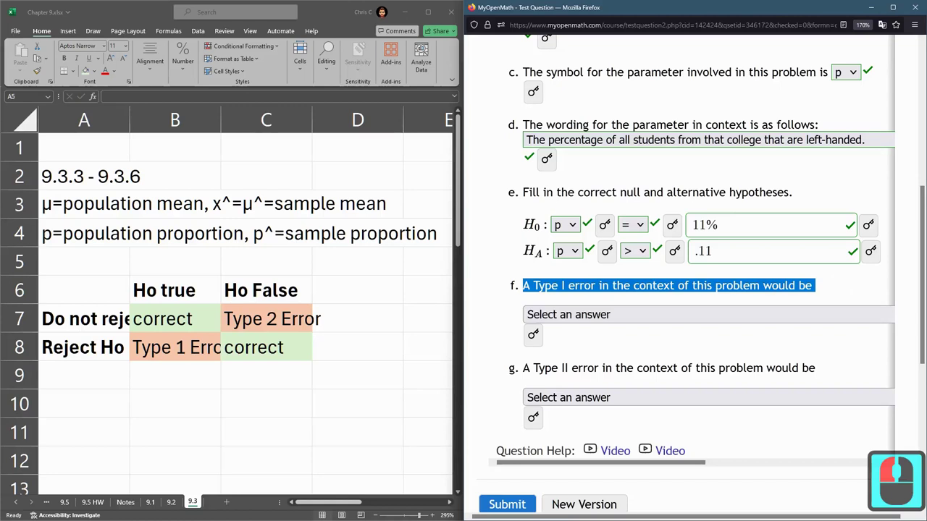
double_click(174, 347)
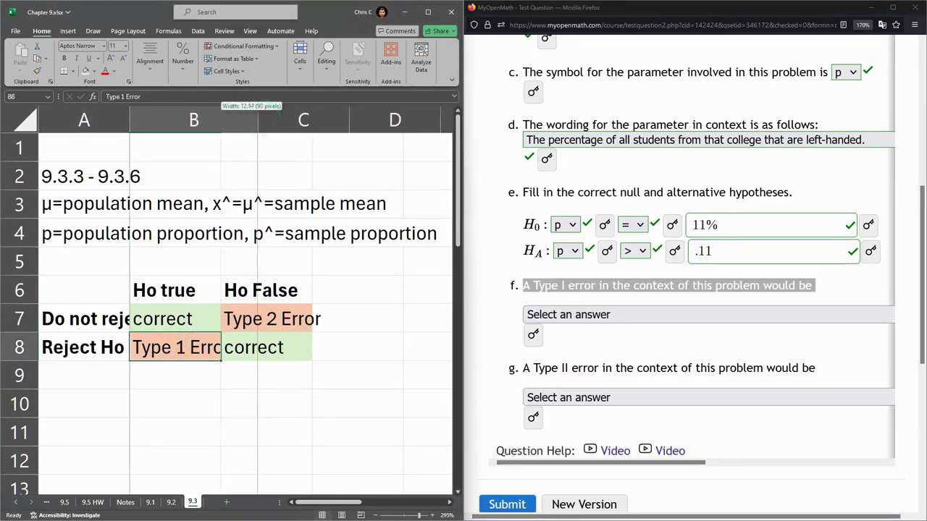
double_click(220, 119)
double_click(348, 119)
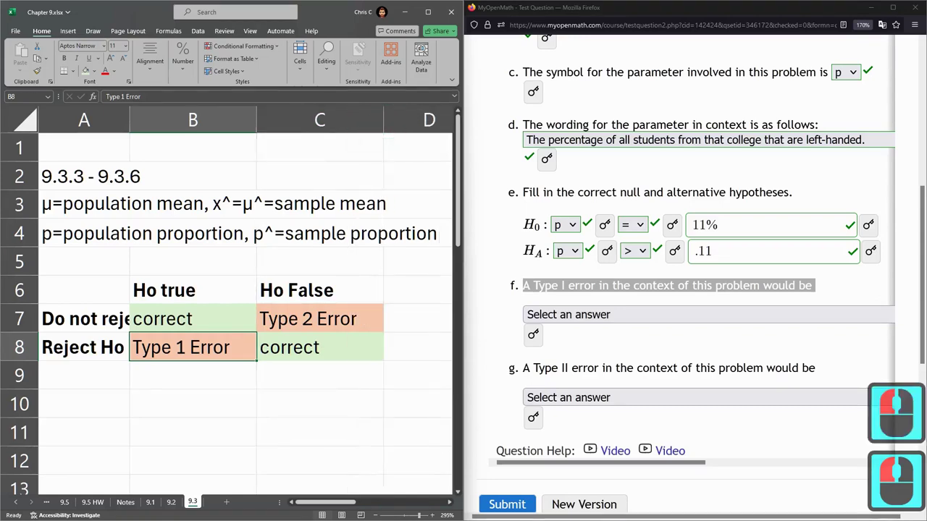
- Examine how the Type 1 Error cell in the Excel table relates to its Reject Ho row and Ho true column
double_click(205, 345)
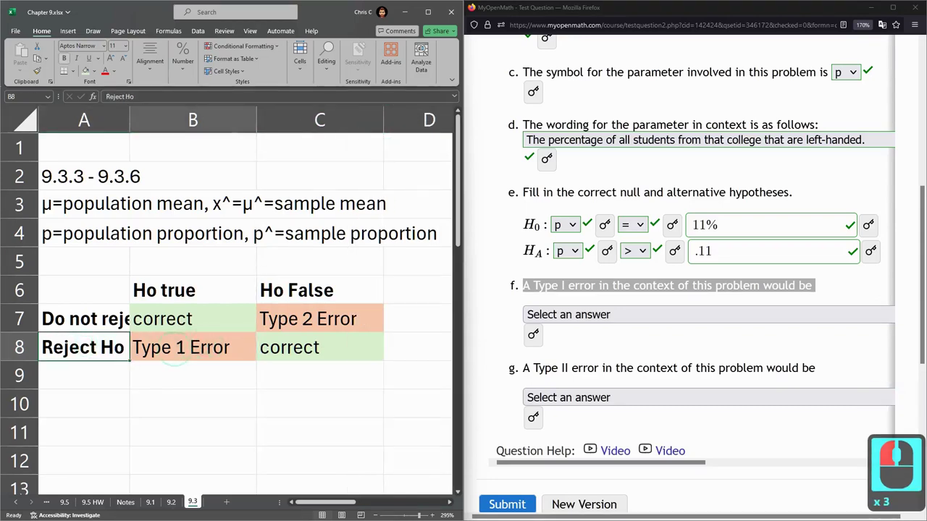
double_click(150, 362)
click(181, 348)
click(163, 290)
click(163, 289)
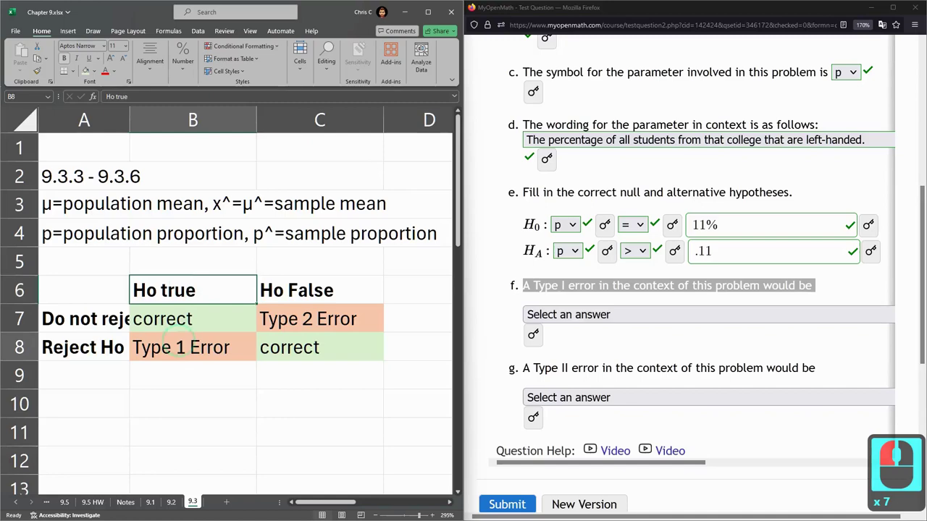
click(181, 346)
click(207, 357)
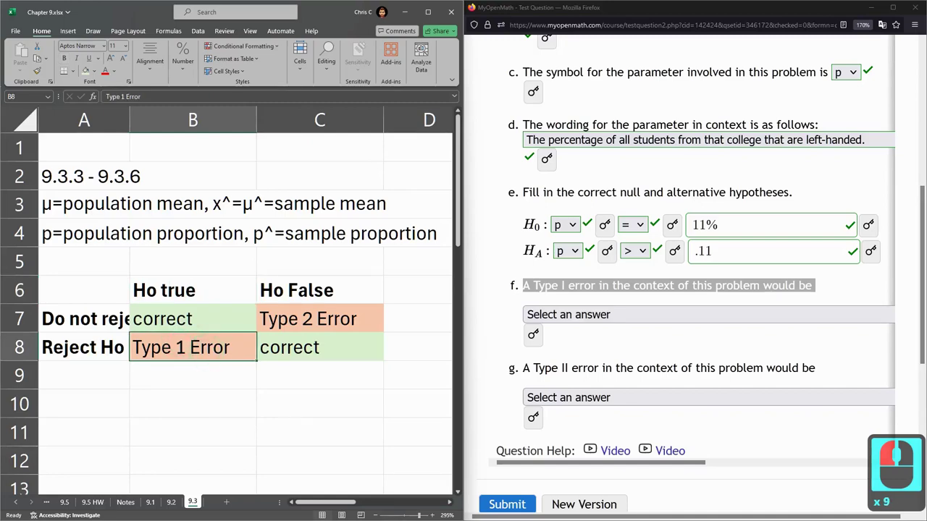
- Look through the cut-off answer options for the Type I error question in part f
click(608, 315)
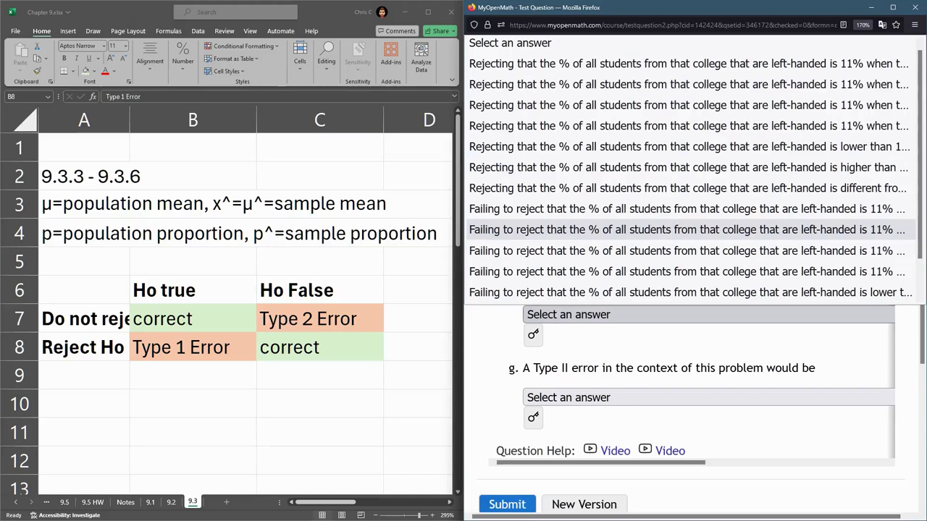
key(Up)
key(Up)
key(Up)
key(Up)
key(Up)
key(Up)
key(Up)
key(Up)
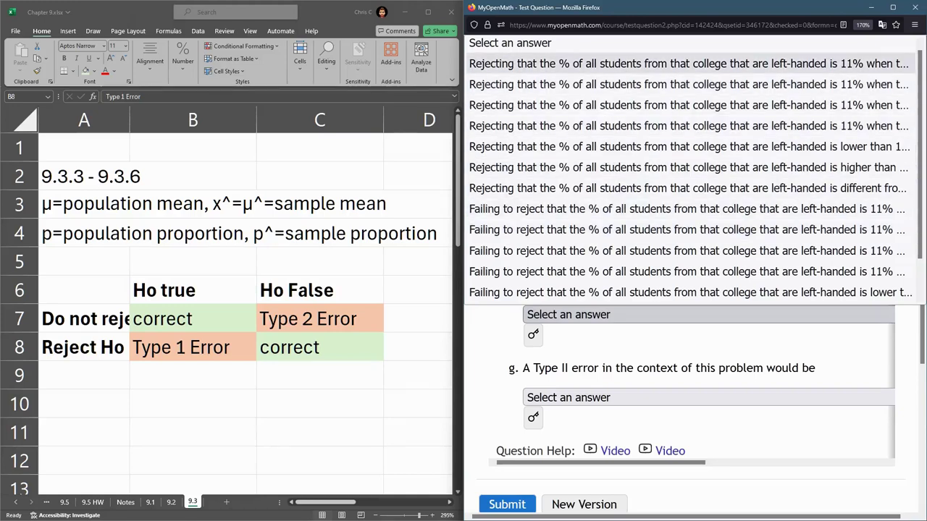
key(Down)
key(Down)
key(Down)
key(Down)
key(Down)
key(Down)
key(Down)
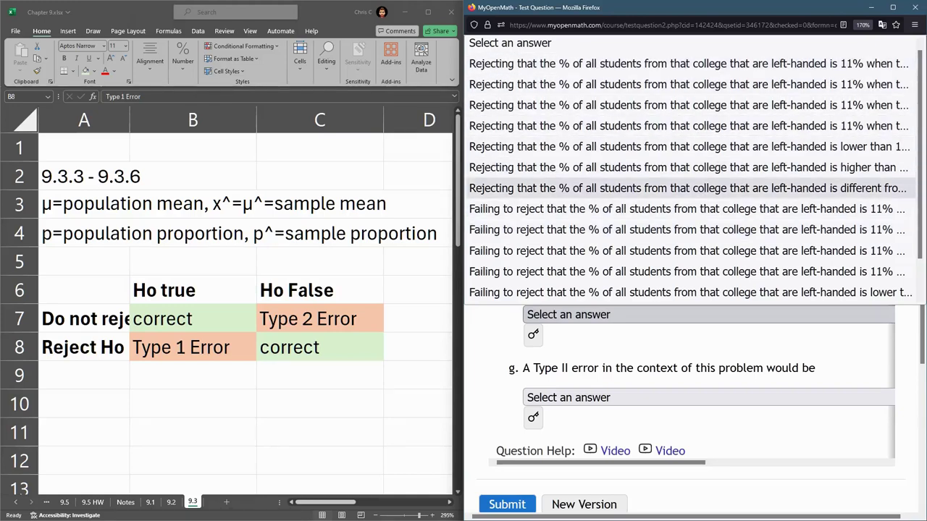
key(Up)
key(Up)
key(Up)
key(Up)
key(Up)
key(Up)
key(Down)
key(Down)
key(Down)
key(Down)
key(Down)
key(Up)
key(Up)
key(Up)
key(Up)
key(Up)
key(Up)
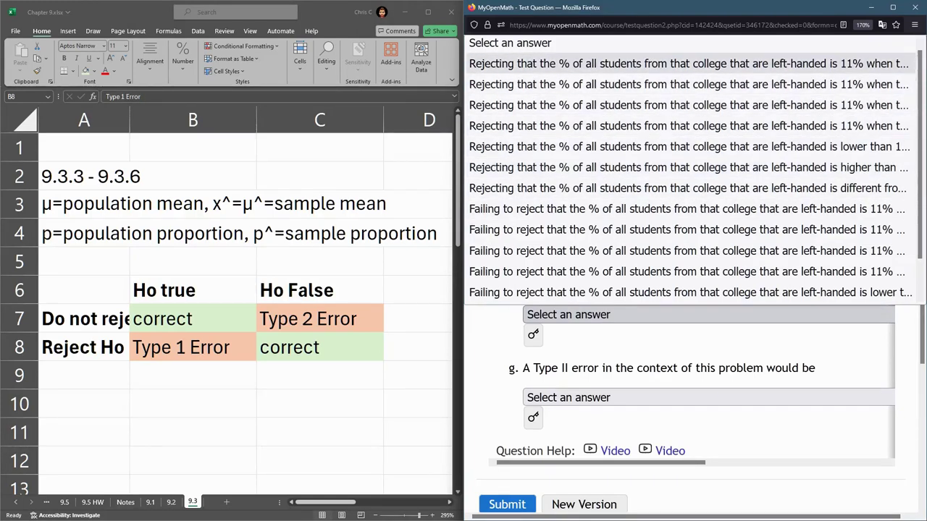
key(Down)
key(Down)
key(Down)
key(Down)
key(Down)
key(Down)
key(Down)
key(Down)
key(Down)
key(Down)
key(Down)
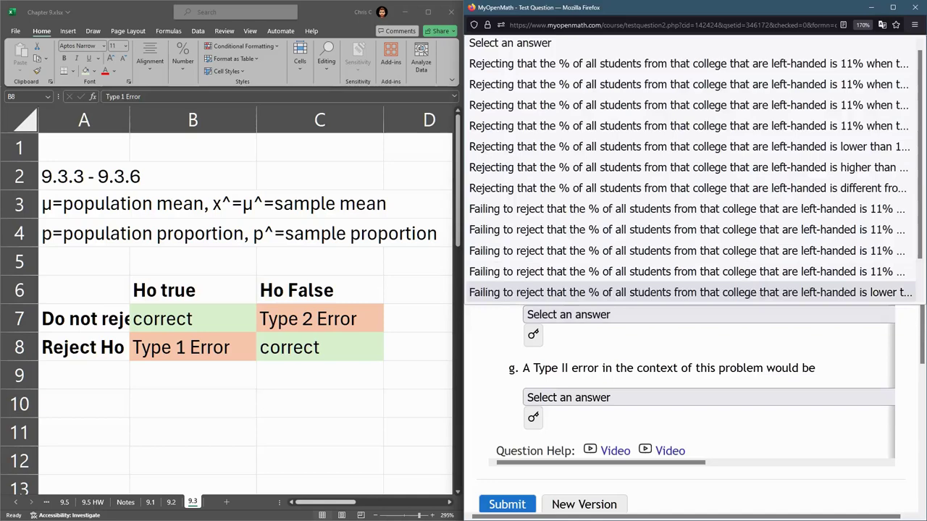
click(724, 341)
- Widen the browser window and set the page zoom to 140% and the worksheet zoom to 220% so part f's answer options fit
ctrl+scroll(695, 275, down, 3)
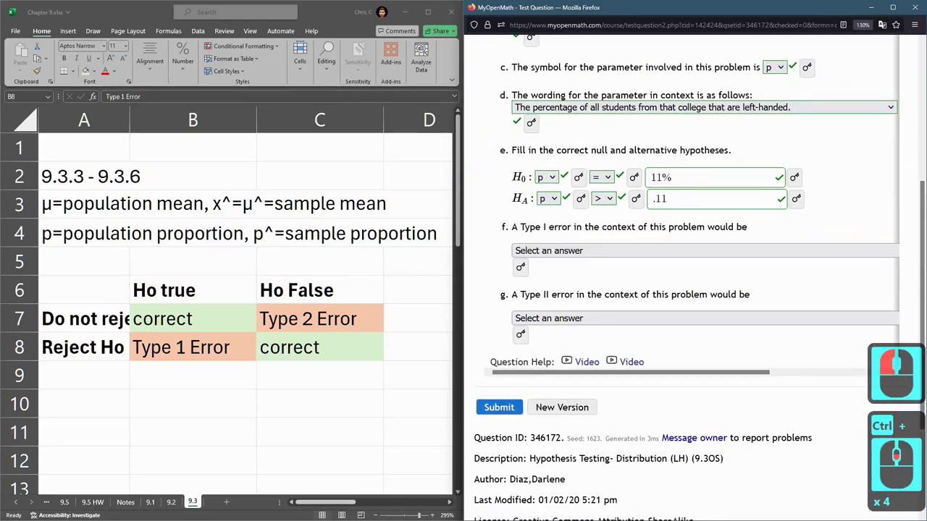
click(695, 226)
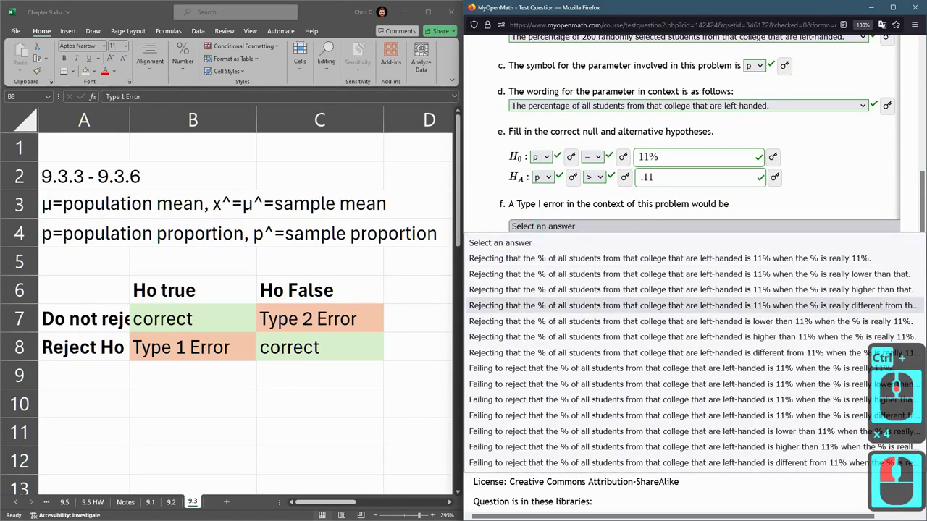
click(471, 210)
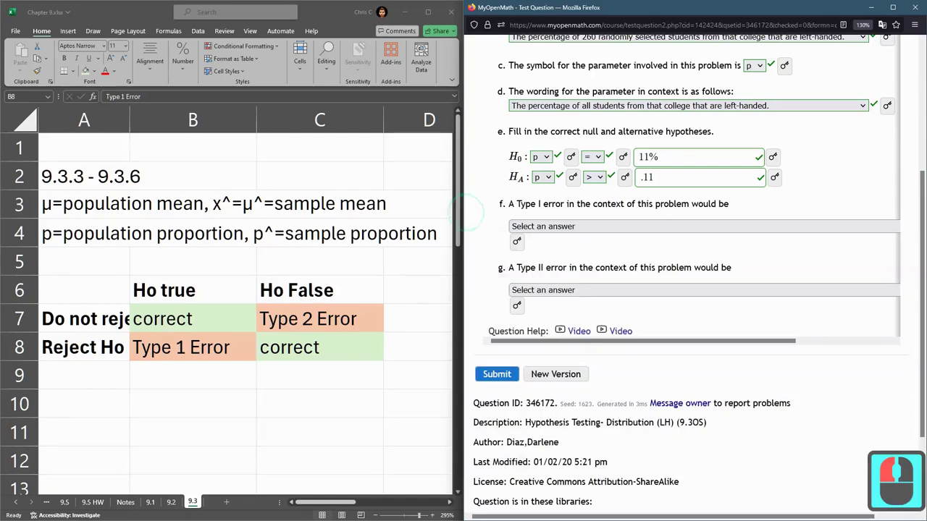
drag(470, 211, 145, 258)
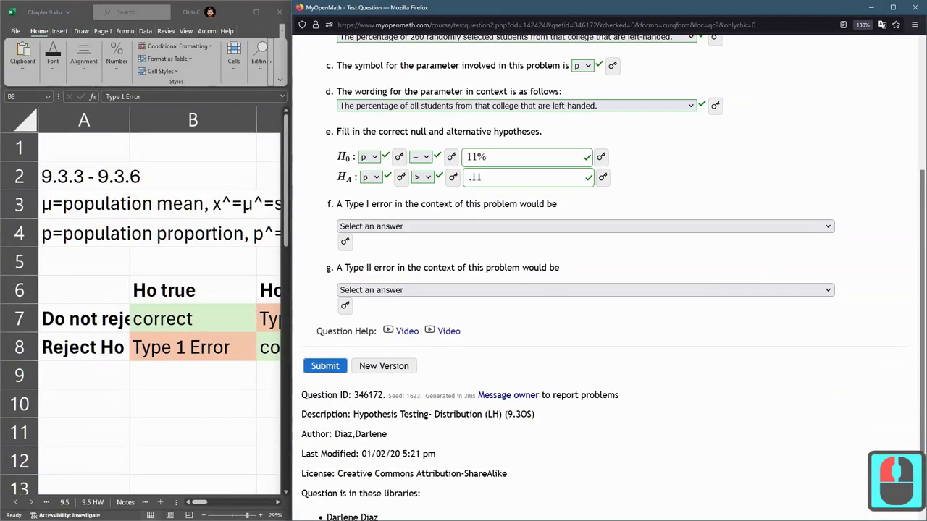
ctrl+scroll(142, 301, down, 5)
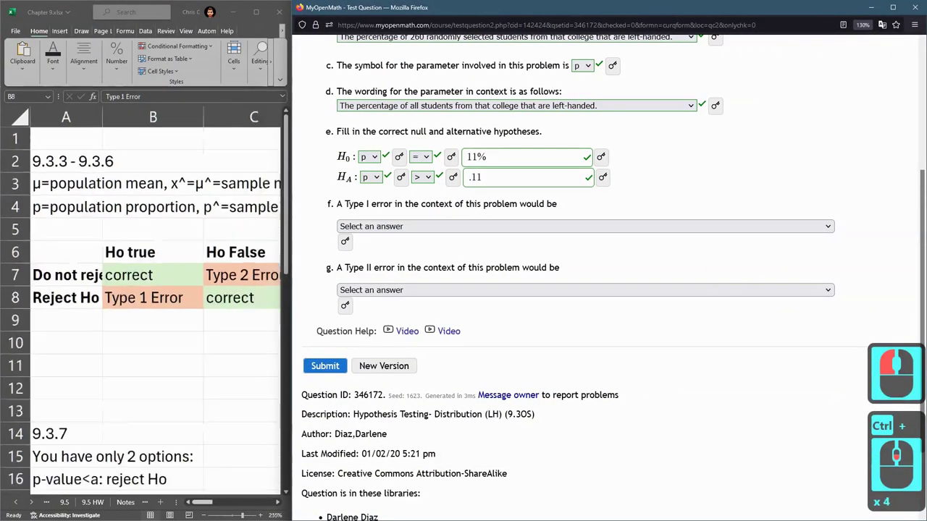
click(435, 226)
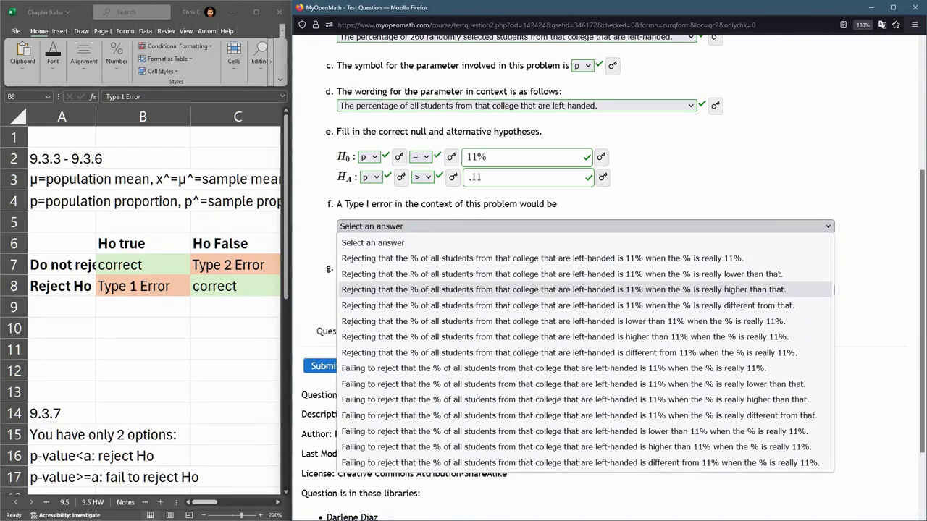
click(325, 289)
ctrl+scroll(325, 289, up, 1)
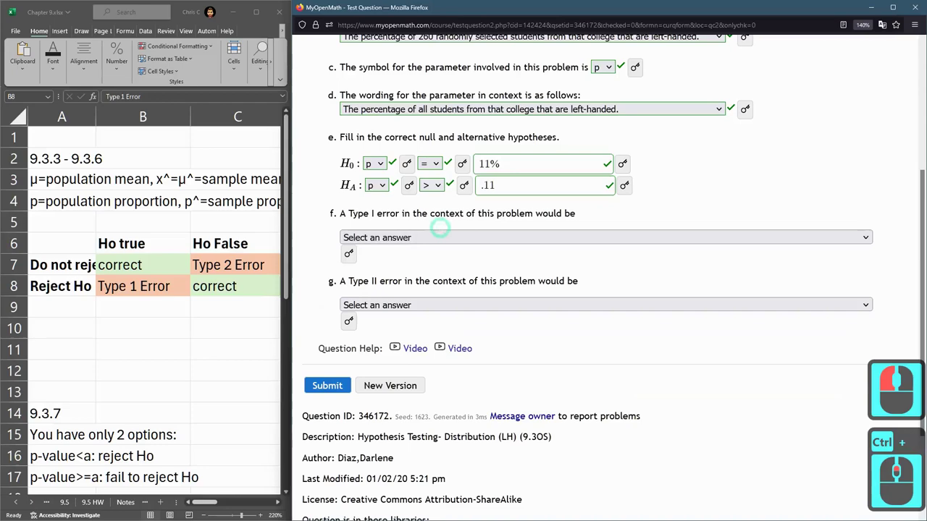
- For part f, choose "Rejecting that the % of all students from that college that are left-handed is 11% when the % is really 11%."
click(440, 238)
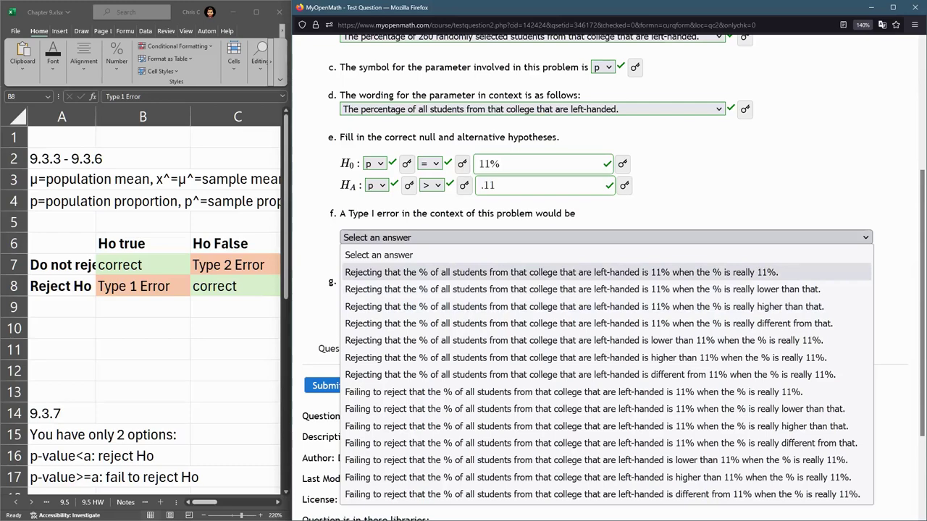
click(128, 294)
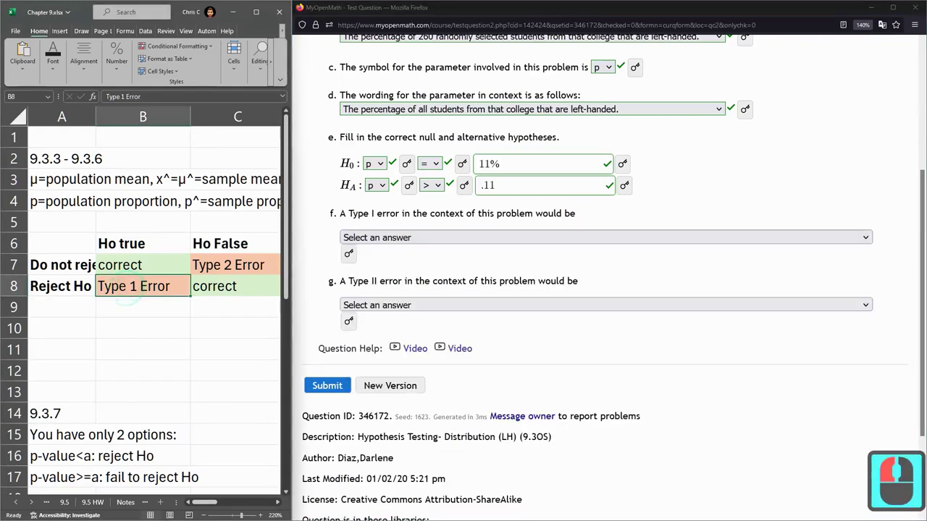
click(127, 241)
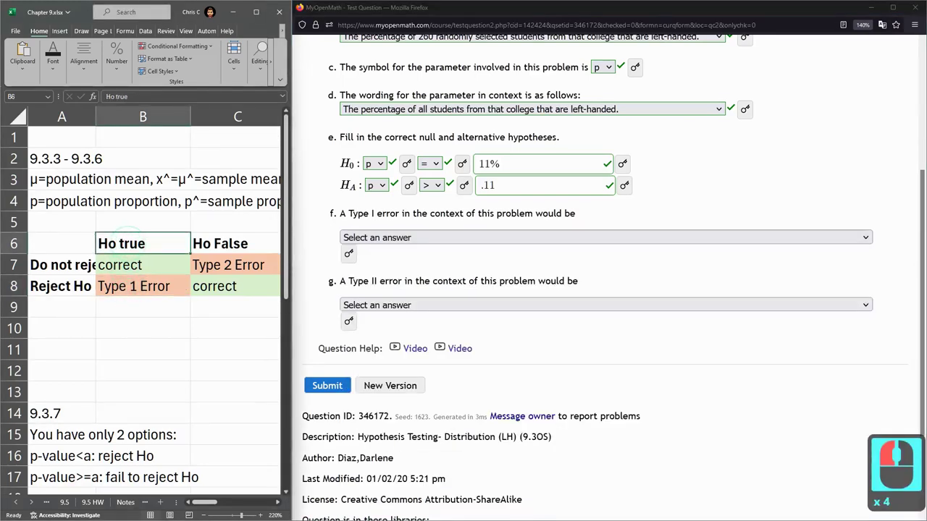
click(130, 287)
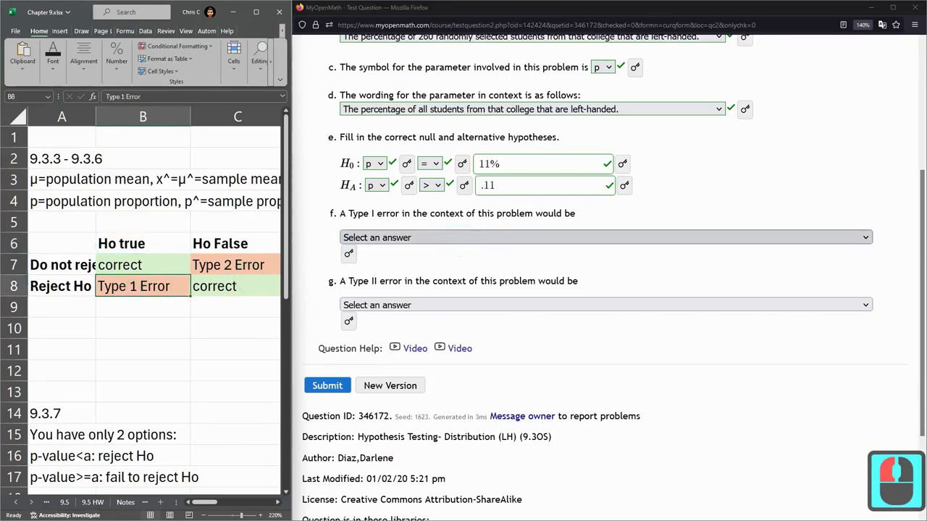
click(449, 237)
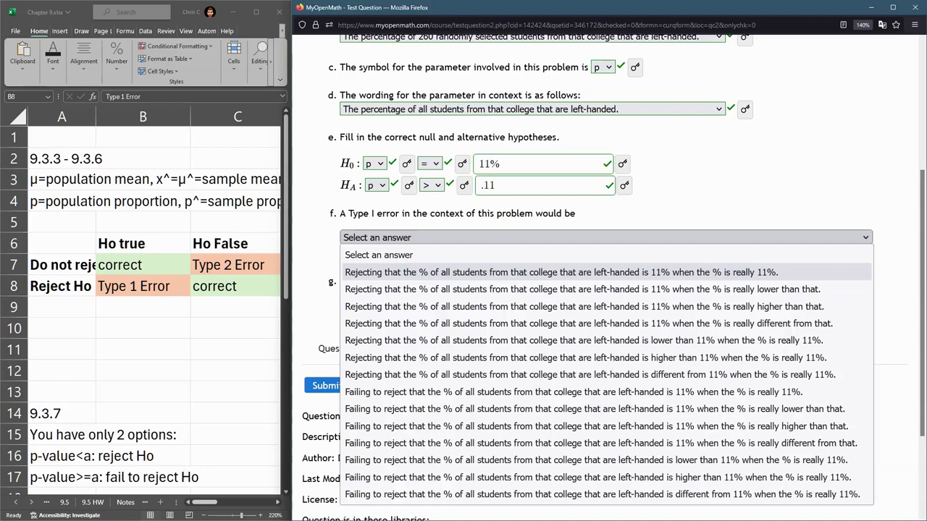
click(449, 272)
click(449, 238)
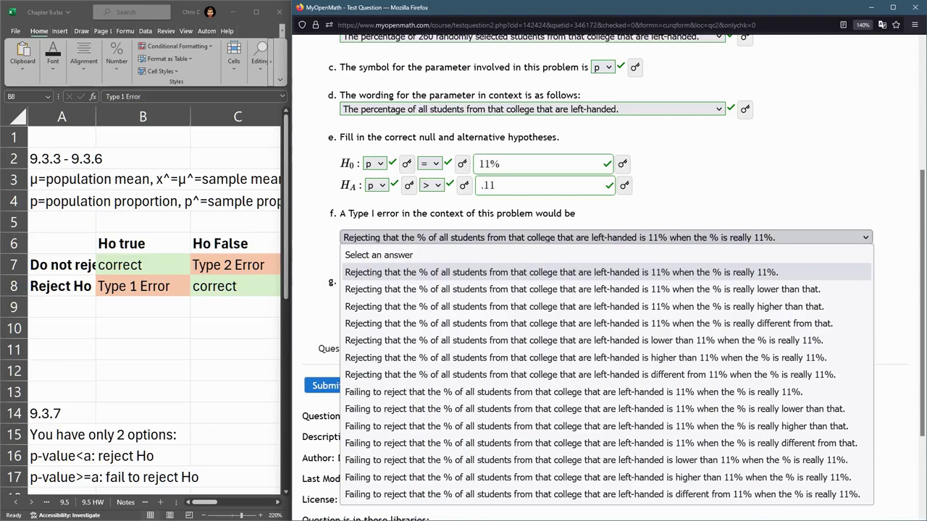
click(791, 271)
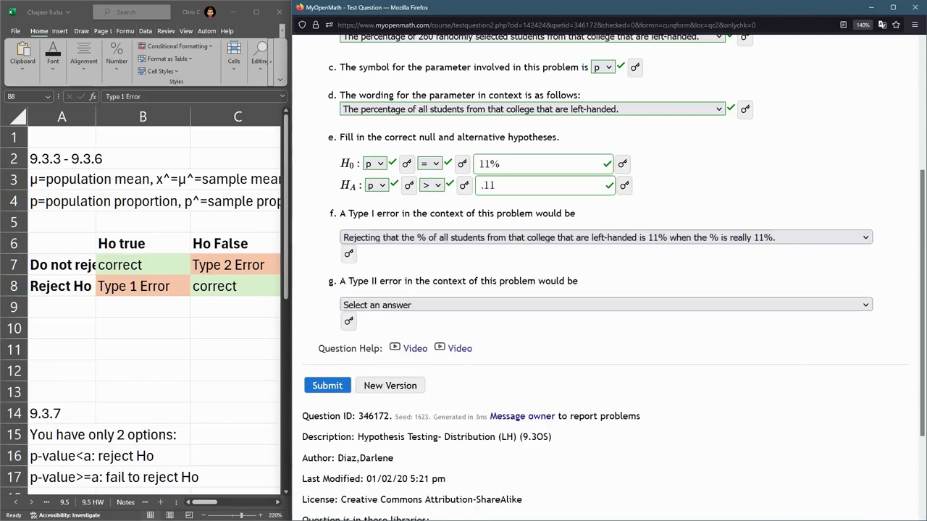
- Examine the Type 2 Error cell in the Excel table against its row and column headings and the answer options for part g
click(227, 266)
click(235, 262)
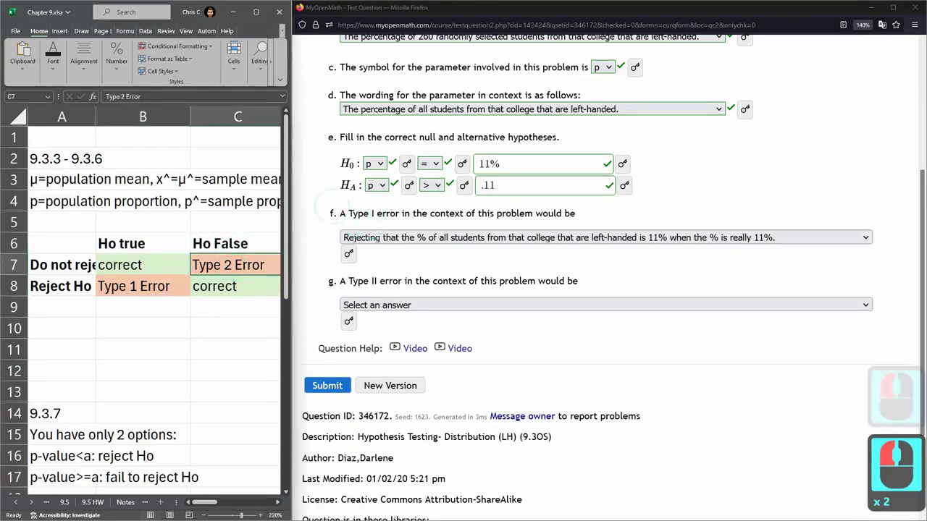
click(346, 164)
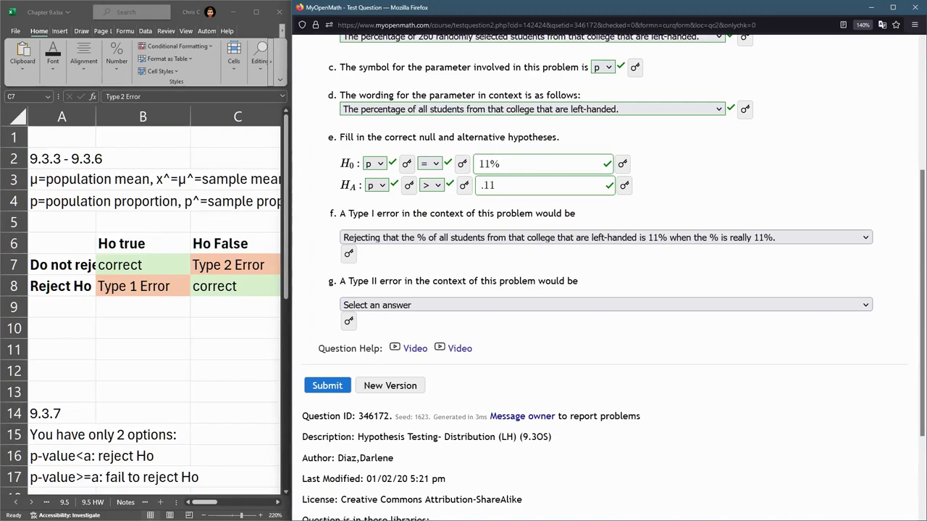
click(231, 265)
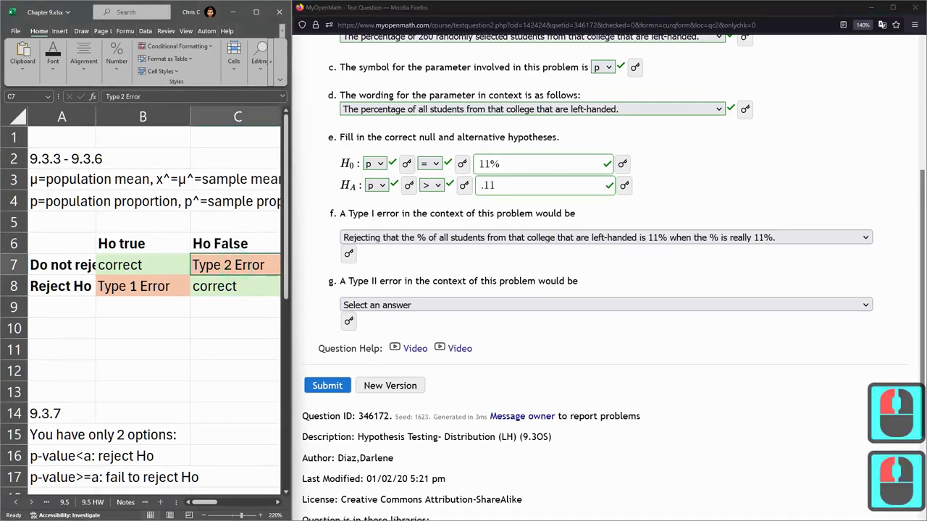
click(56, 265)
click(226, 274)
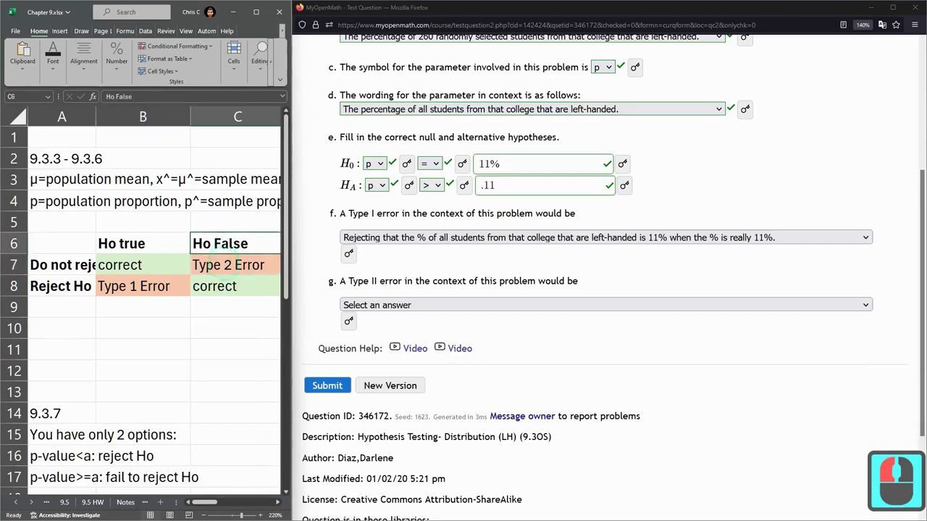
click(425, 305)
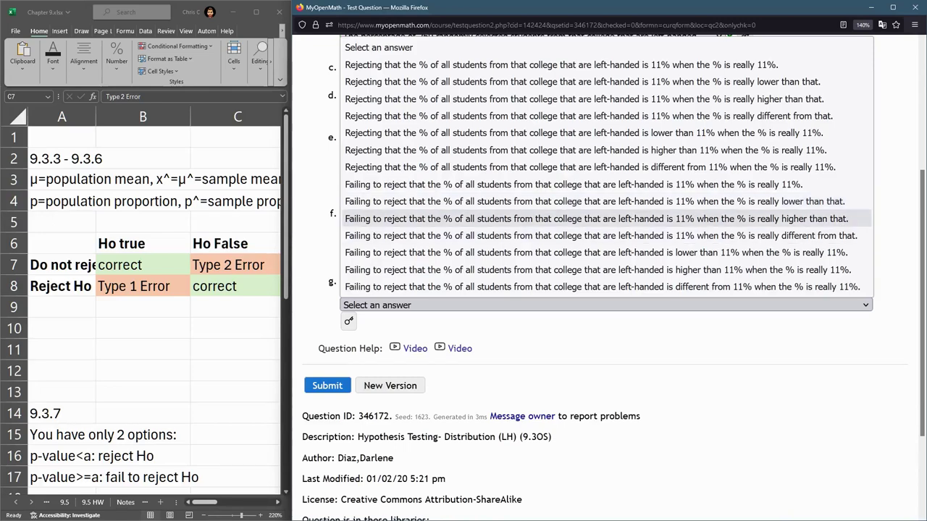
key(Escape)
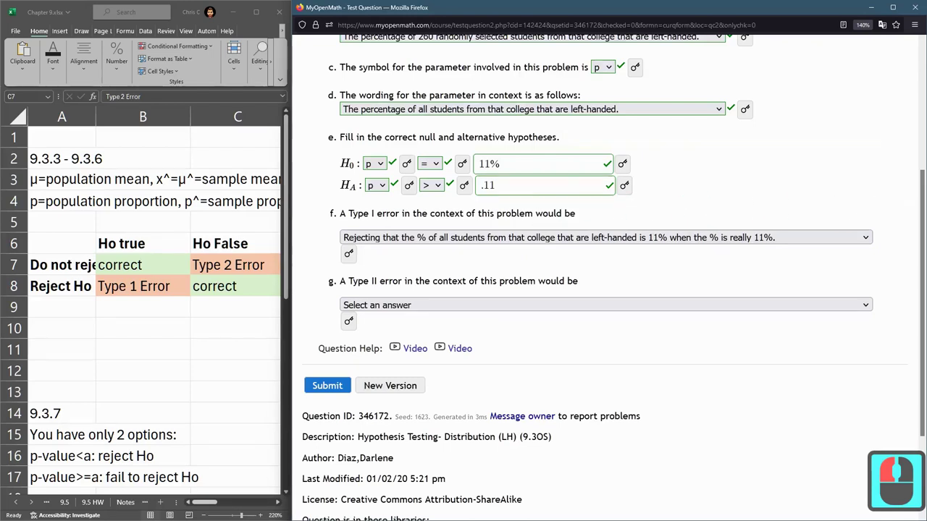
click(235, 260)
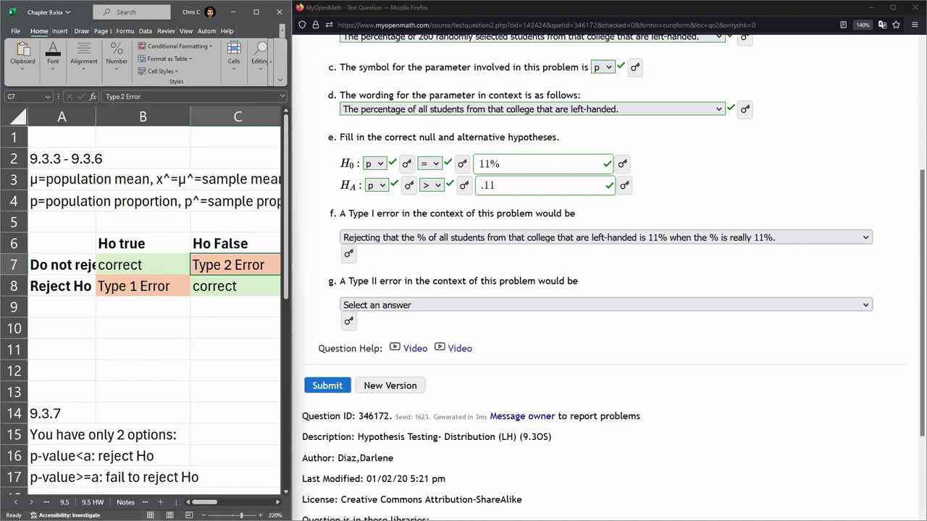
click(61, 286)
click(229, 265)
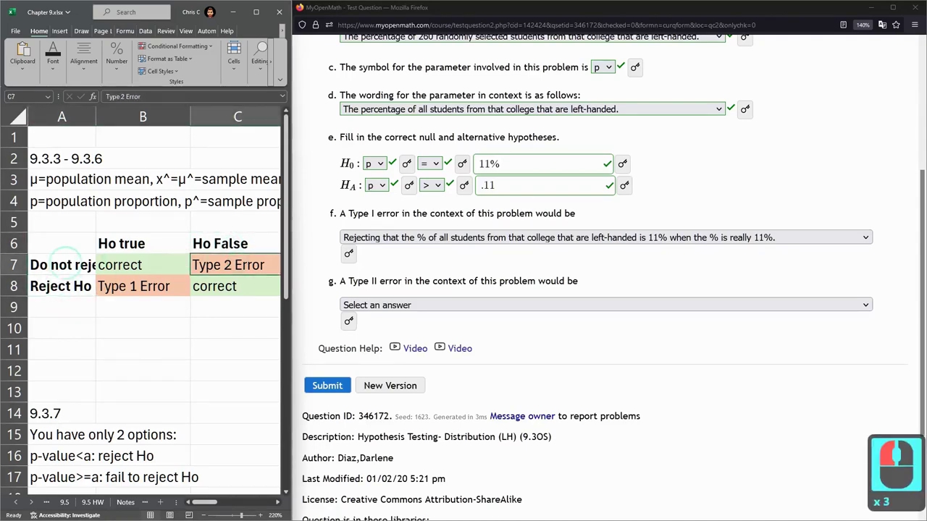
- Widen column A to fit "Do not reject Ho" and enlarge the Excel window to show the whole error table
click(62, 265)
drag(96, 117, 134, 117)
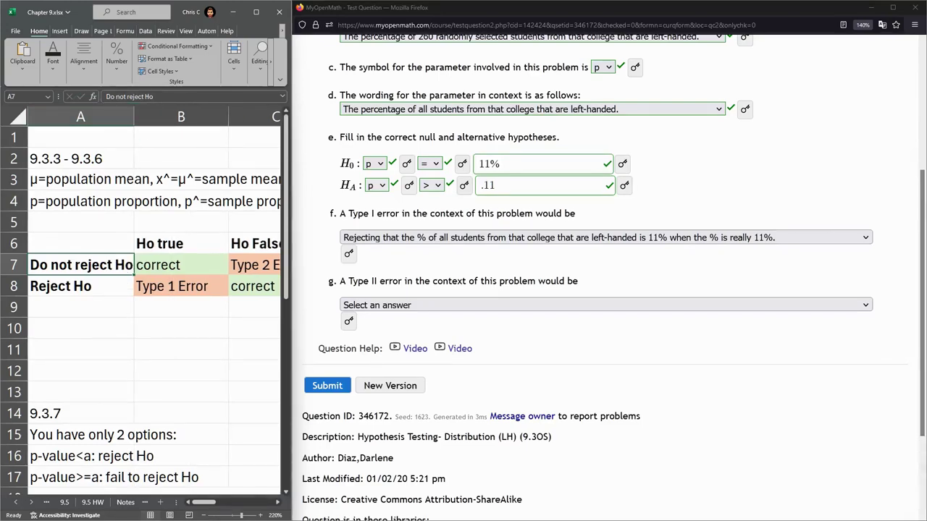
drag(290, 268, 361, 268)
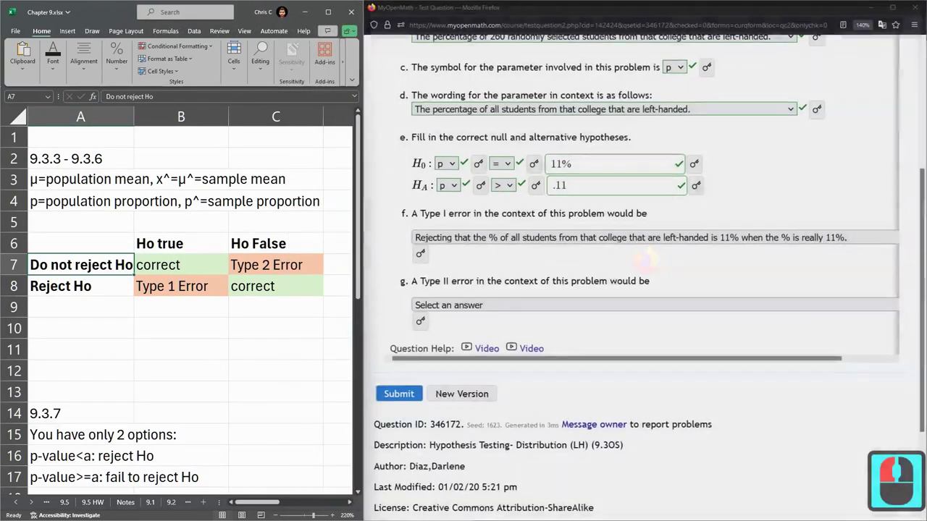
- Answer part g with failing to reject that the % is 11% when the % is really higher than that, and submit the question
click(267, 266)
double_click(253, 265)
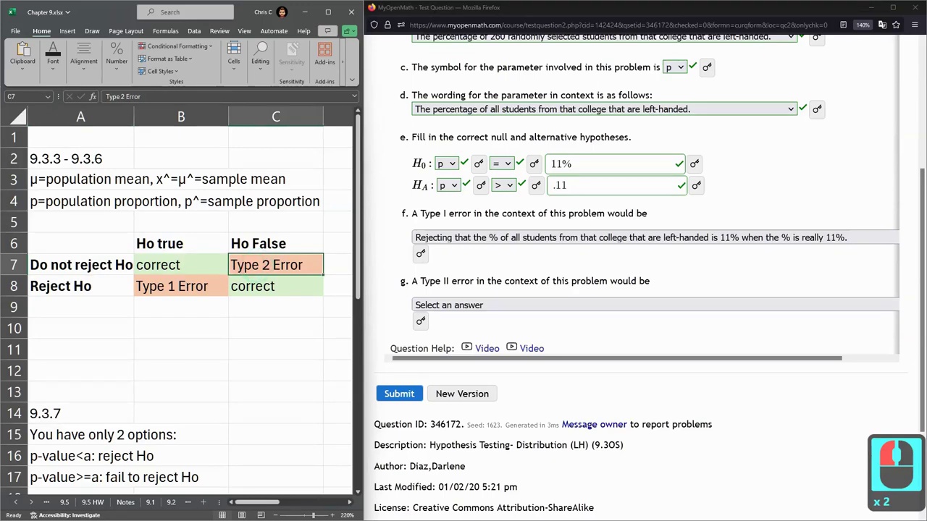
click(572, 305)
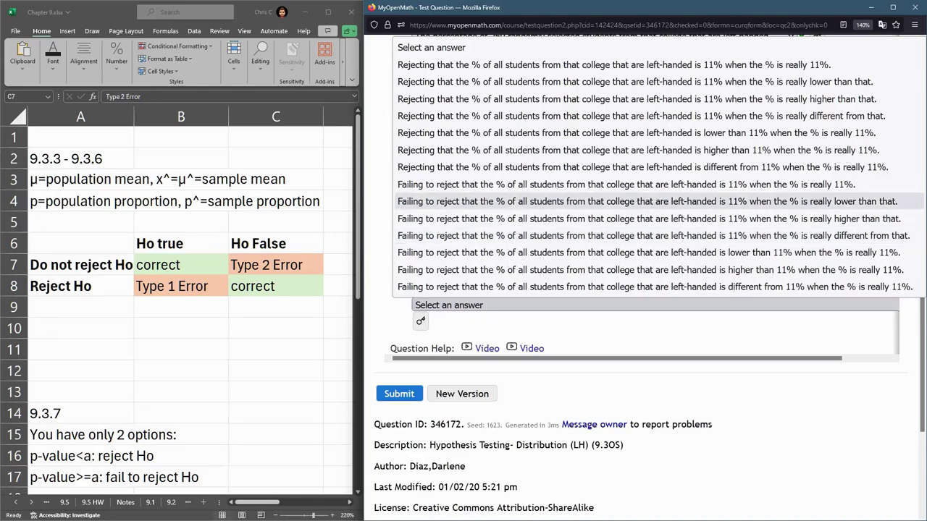
click(554, 278)
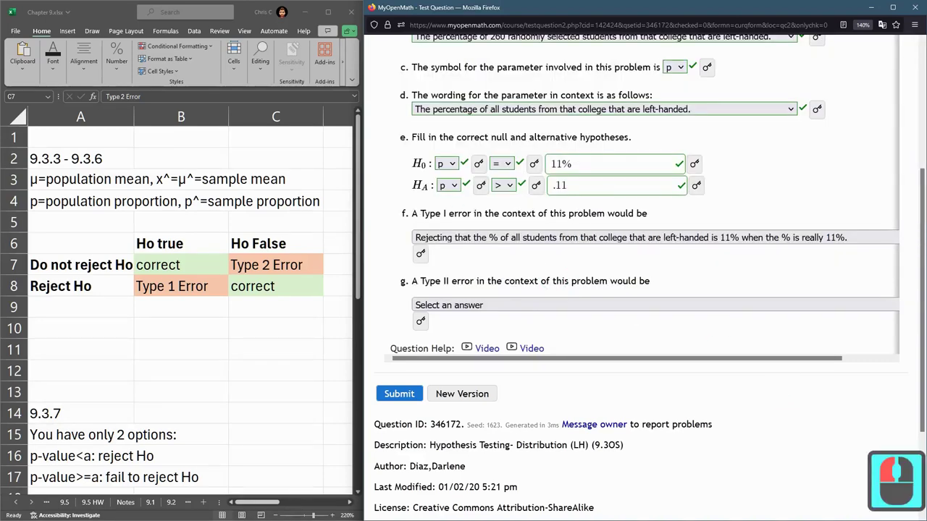
click(449, 305)
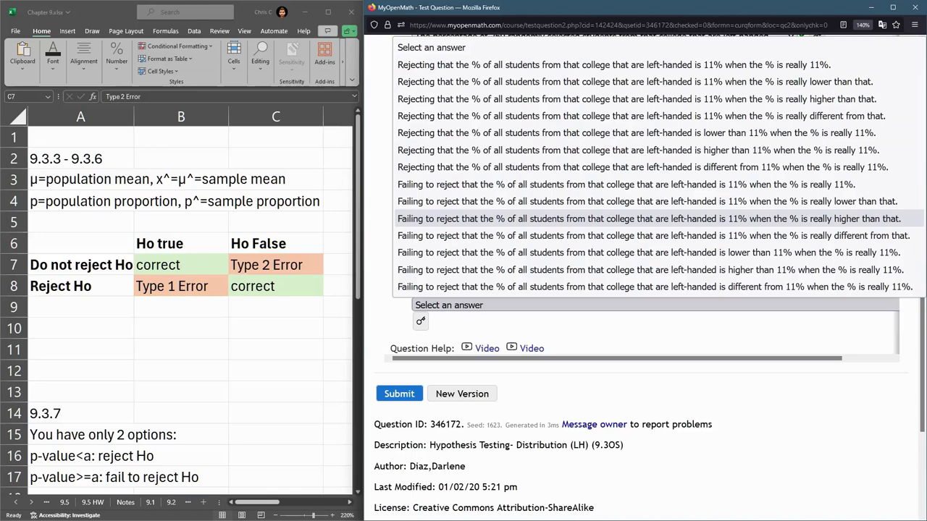
click(579, 218)
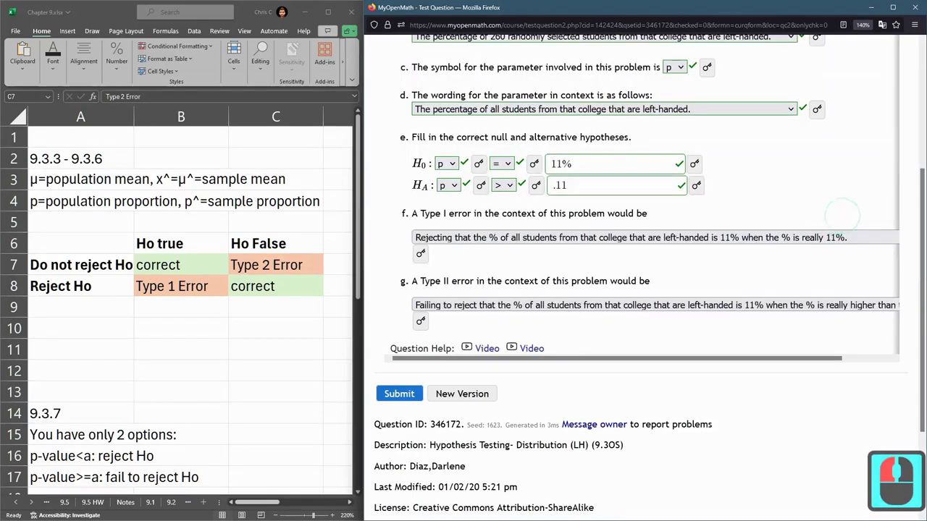
click(402, 396)
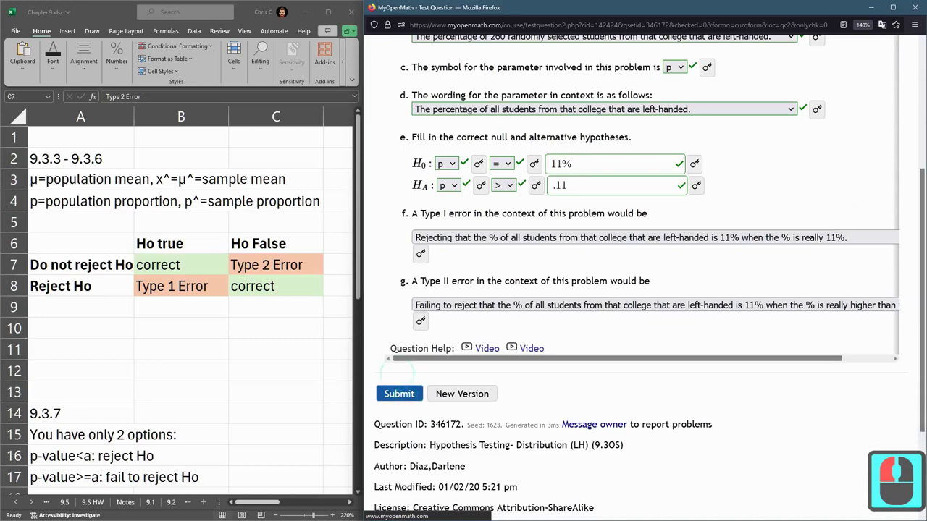
- Review the graded hypotheses and error answers, comparing them with the Excel table's Type 2 Error cell and its "Ho False" and "Do not reject Ho" headings
scroll(651, 277, down, 2)
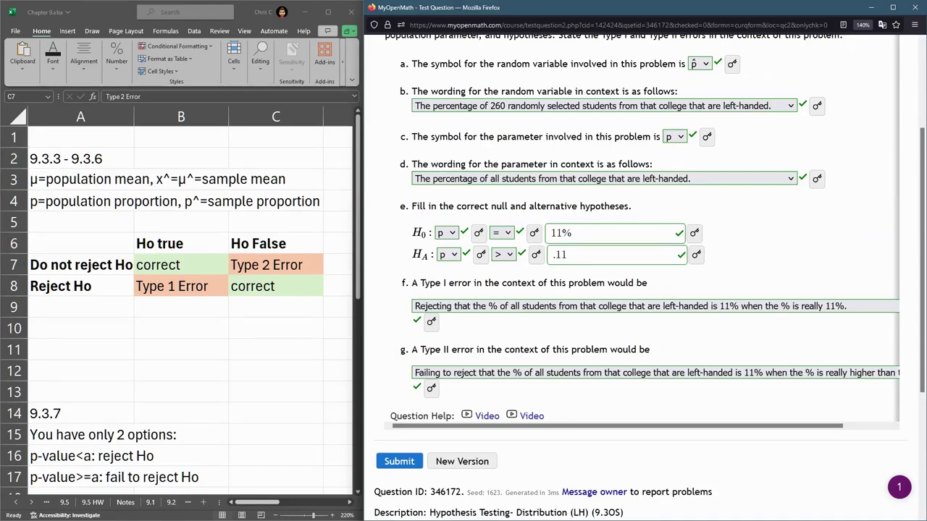
click(382, 359)
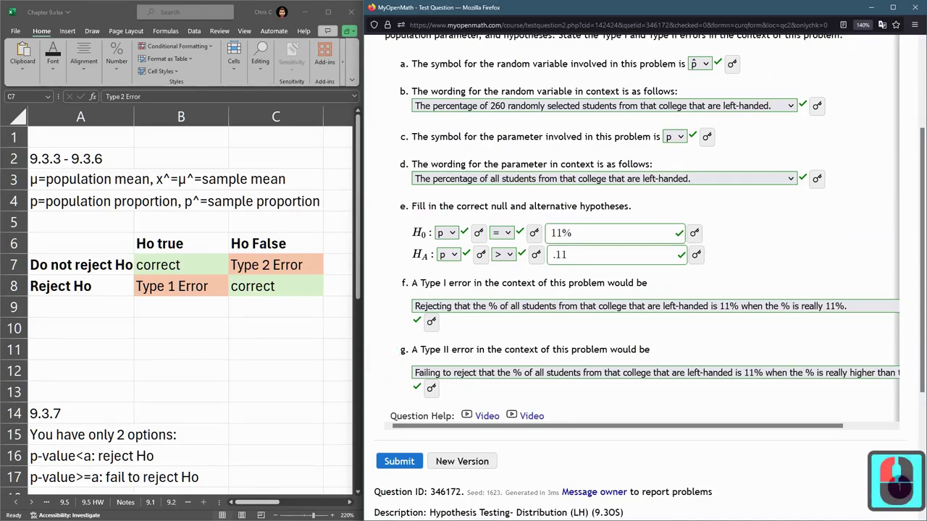
triple_click(418, 250)
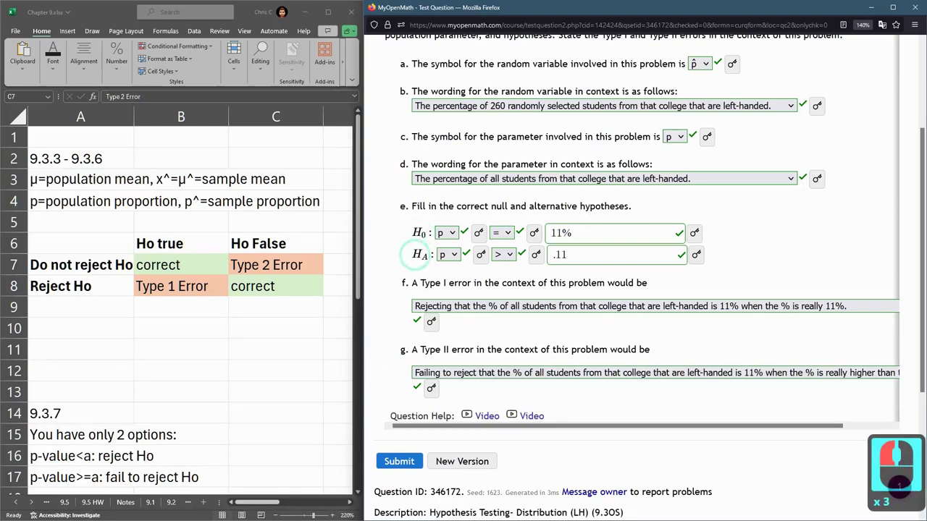
click(416, 254)
click(94, 241)
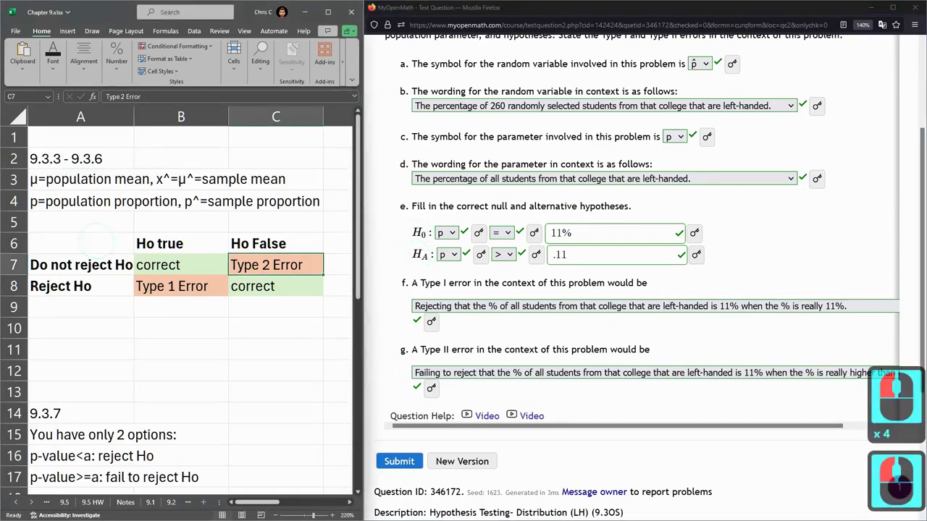
mouse_move(94, 241)
mouse_down()
mouse_move(275, 267)
mouse_move(275, 288)
mouse_up()
click(269, 267)
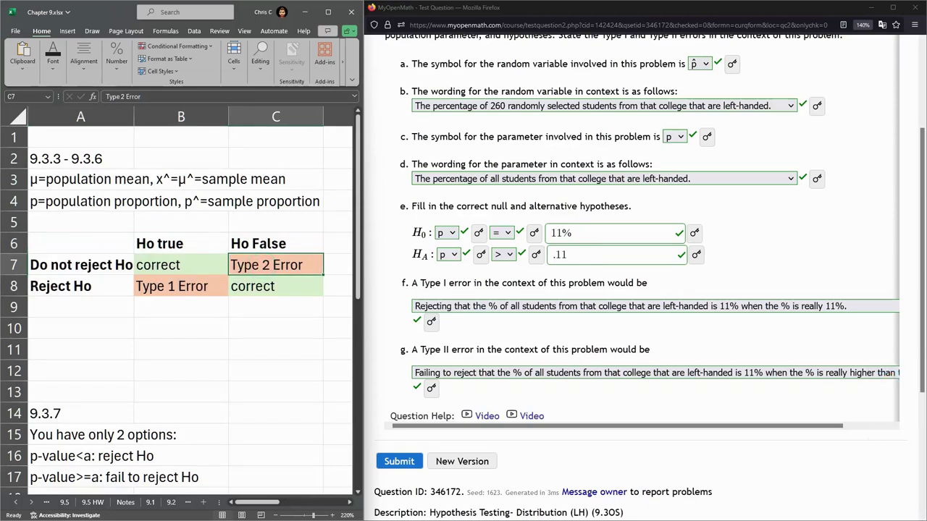
click(268, 243)
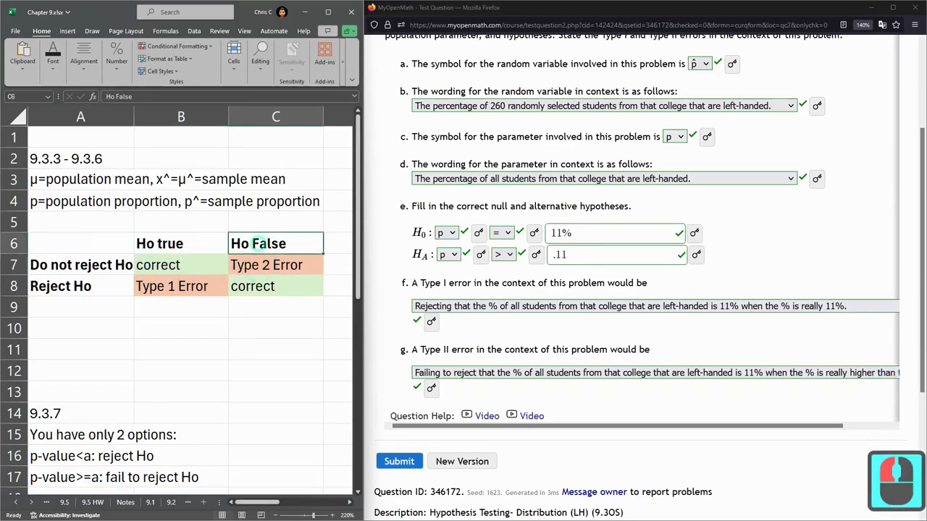
mouse_move(246, 238)
mouse_down()
mouse_move(94, 261)
mouse_move(257, 246)
mouse_up()
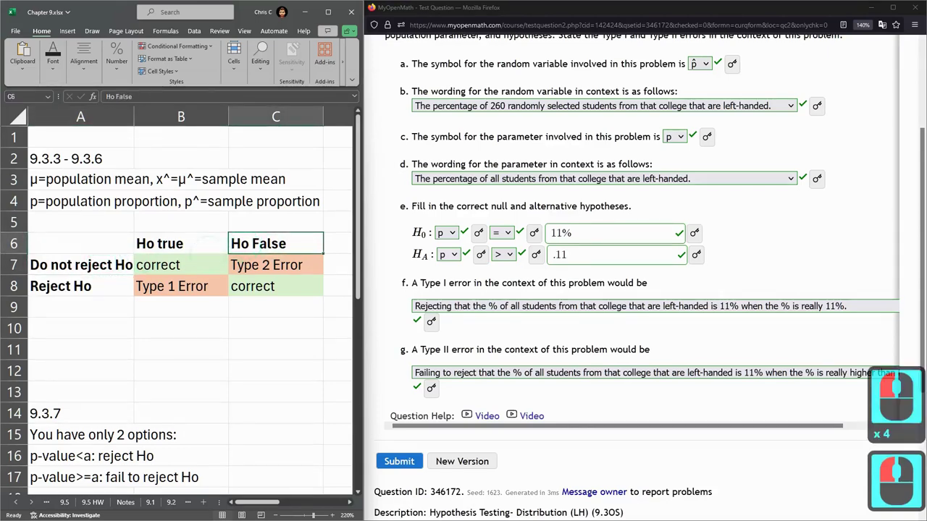
click(79, 265)
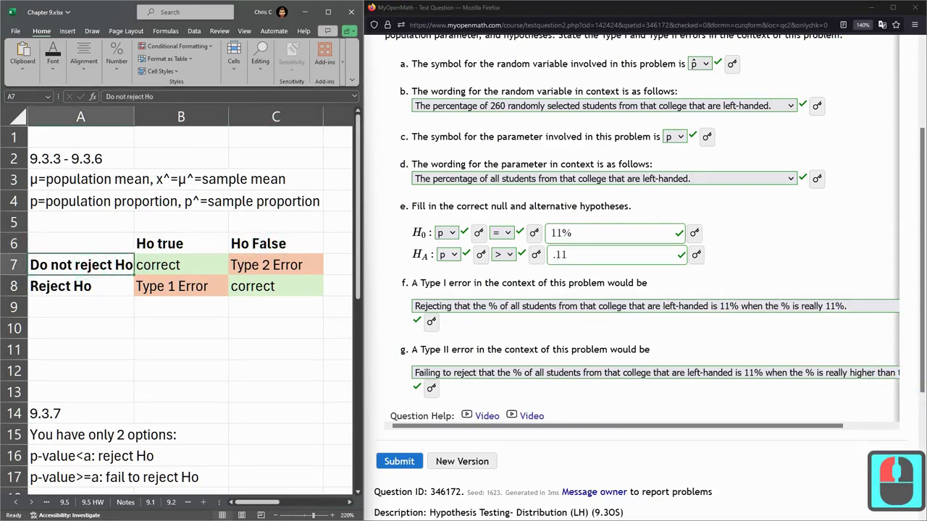